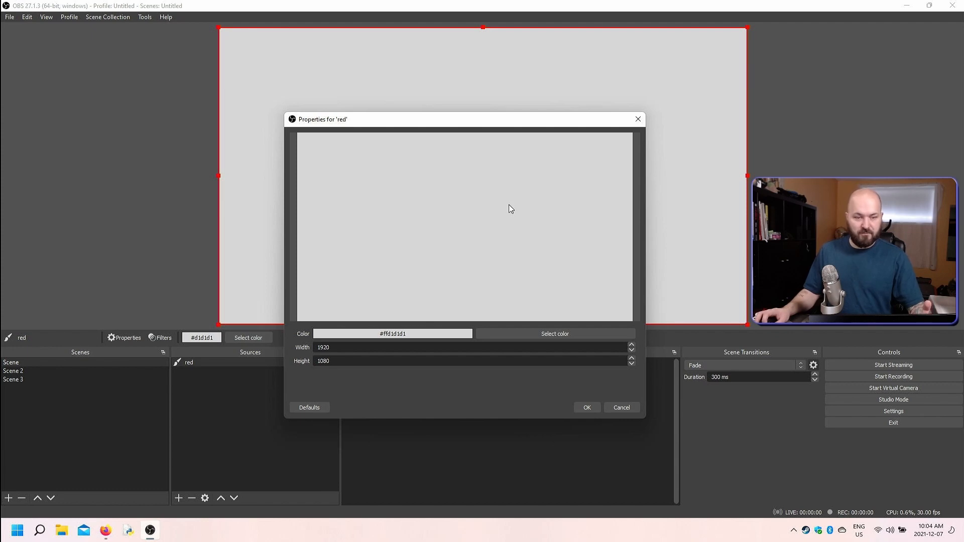
# Set the width of the red color source to 1080.
pyautogui.moveTo(367, 350); pyautogui.dragTo(312, 347)
pyautogui.write('1080')
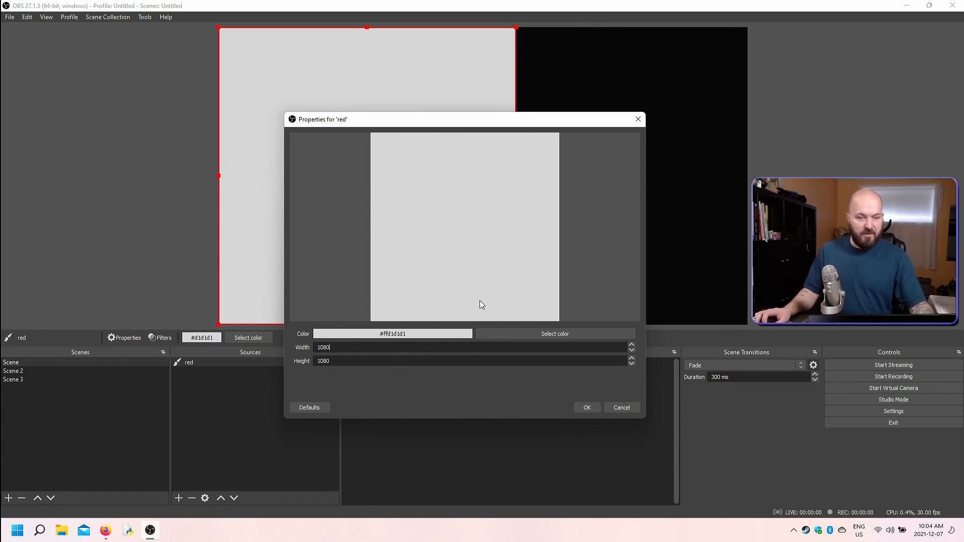
# Set the color source's color to the HTML value #fffeee.
pyautogui.click(546, 334)
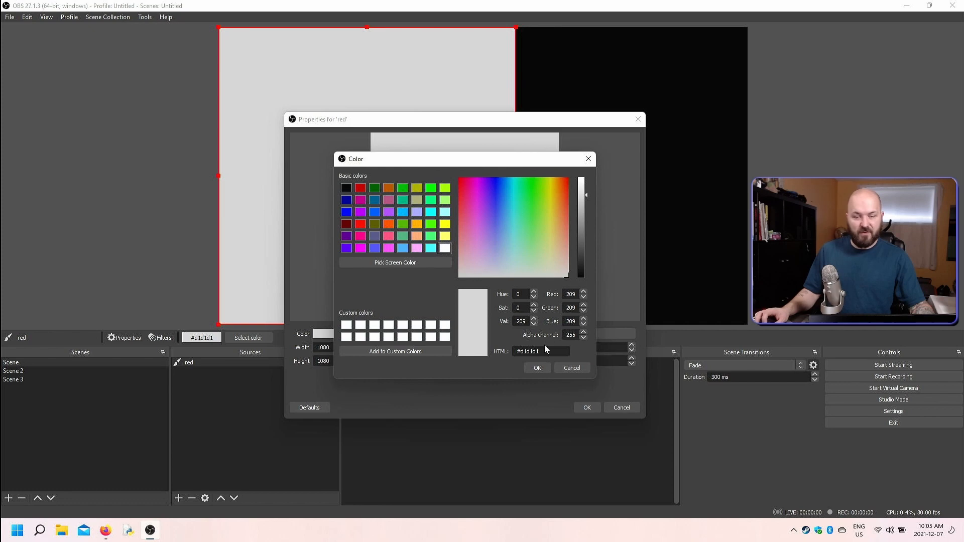
pyautogui.press('ctrl')
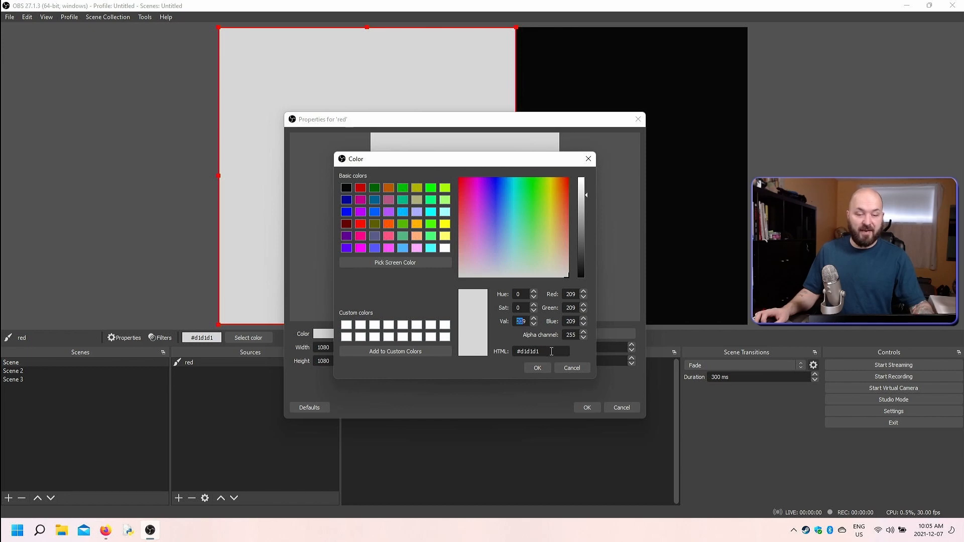
pyautogui.moveTo(551, 352); pyautogui.dragTo(508, 352)
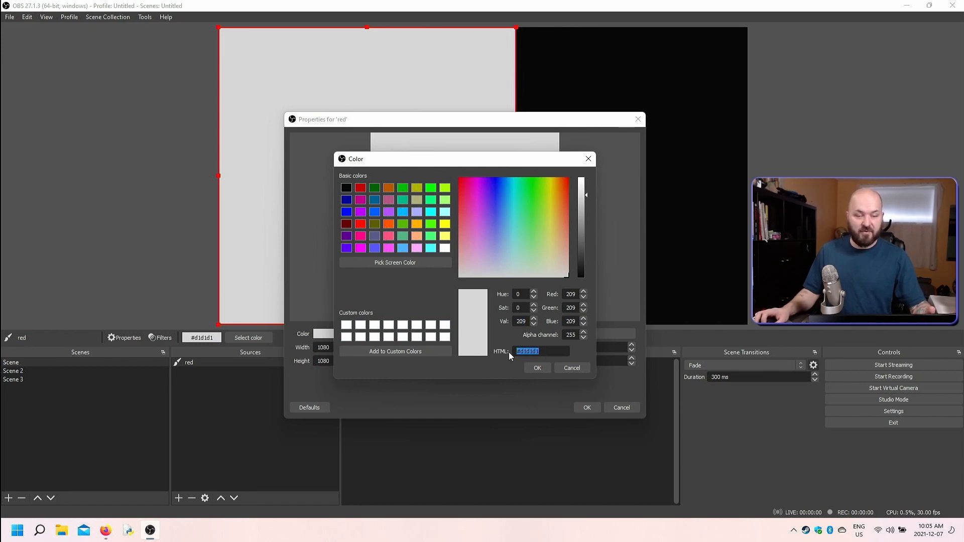
pyautogui.write('#ff')
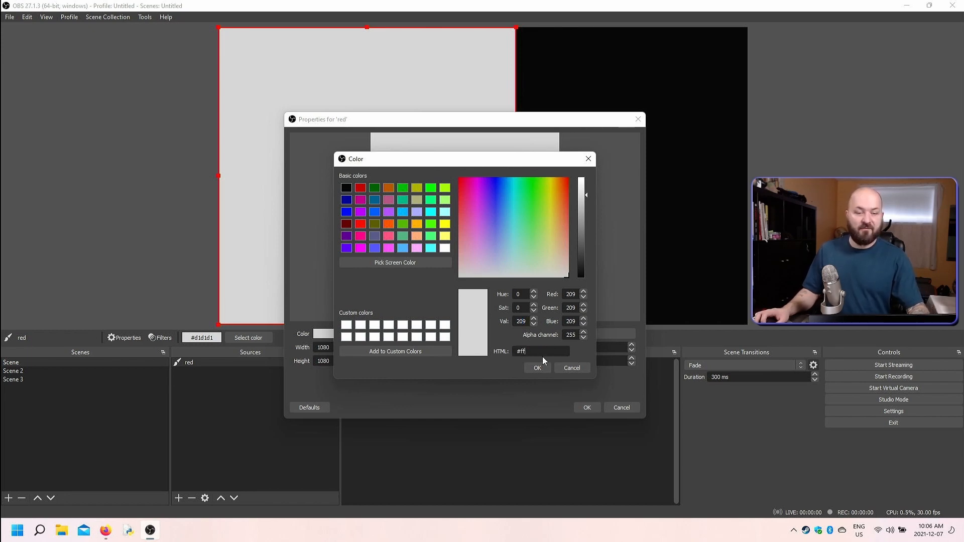
pyautogui.write('feee')
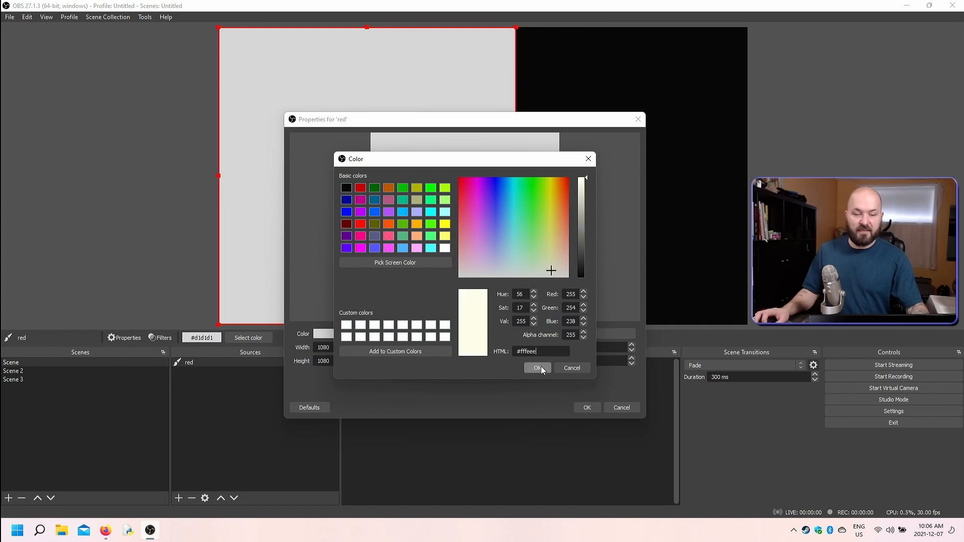
pyautogui.click(538, 369)
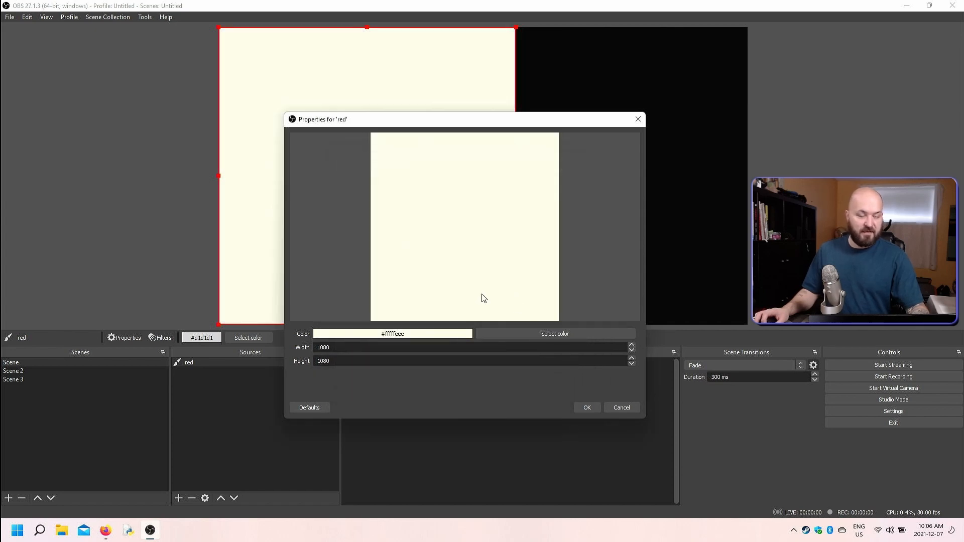
# Change the color source to pure red, #ff0000, using the color spectrum.
pyautogui.click(524, 335)
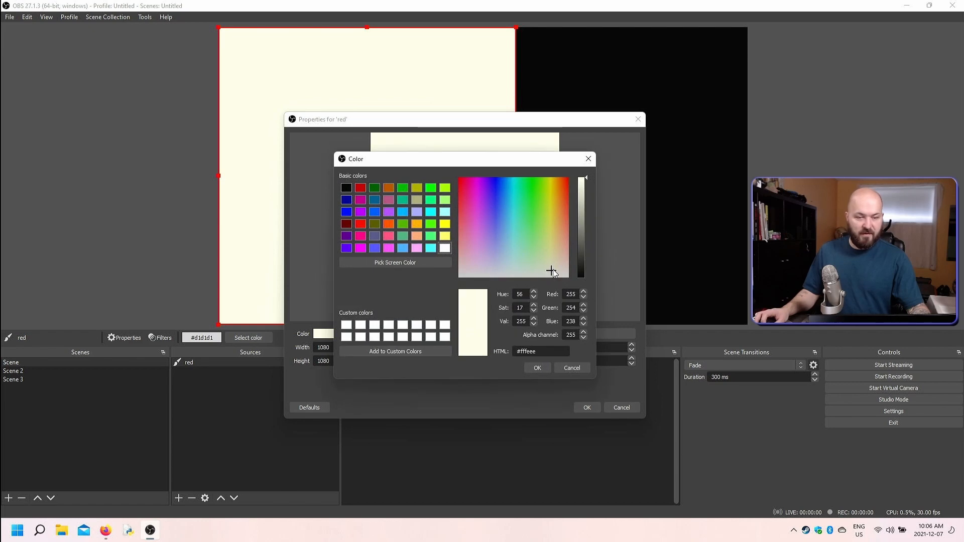
pyautogui.moveTo(554, 272); pyautogui.dragTo(570, 182)
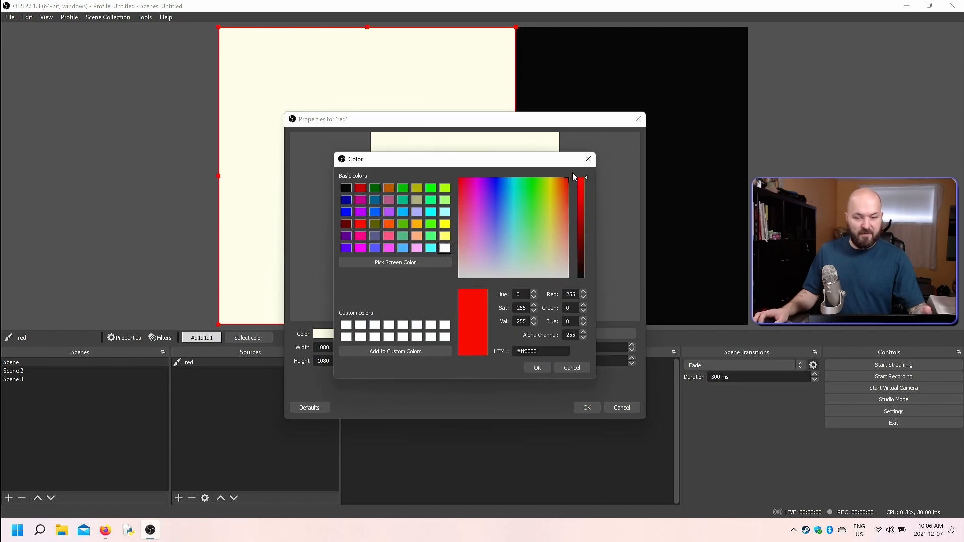
pyautogui.click(546, 369)
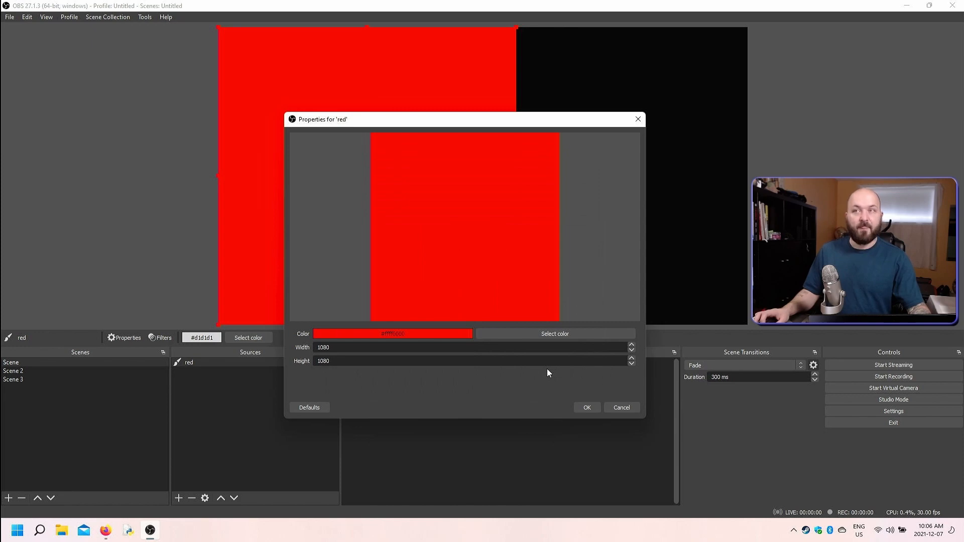
# Add the source's current red to the custom colors and select a white custom swatch.
pyautogui.click(541, 334)
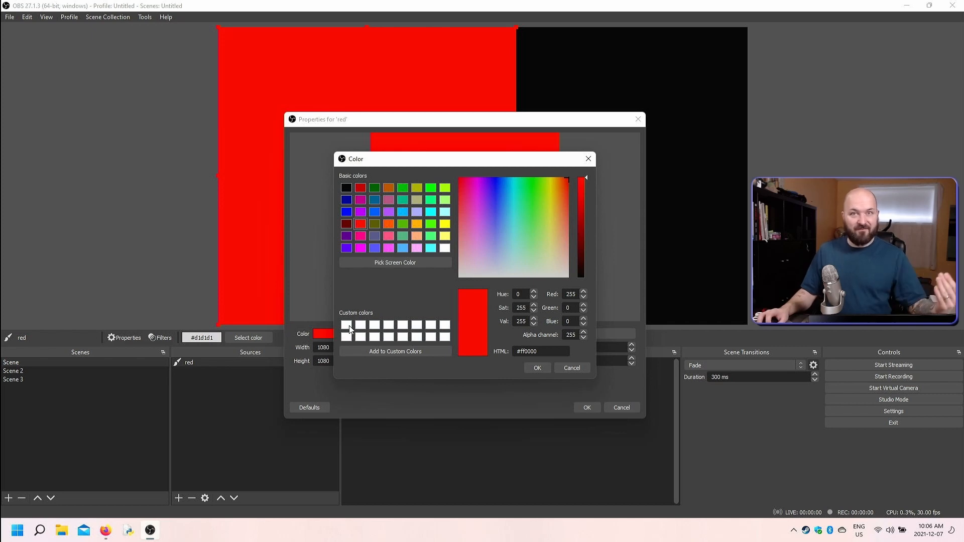
pyautogui.click(373, 352)
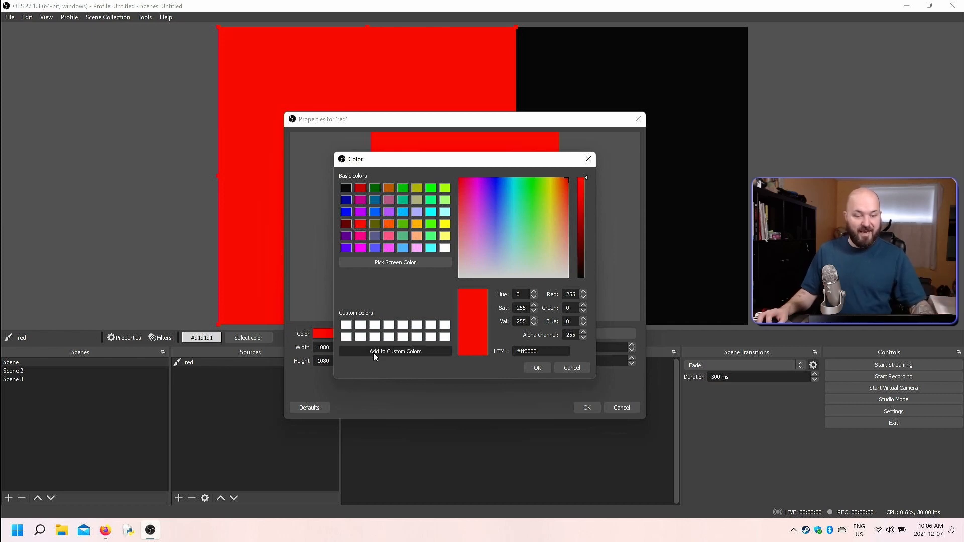
pyautogui.click(403, 325)
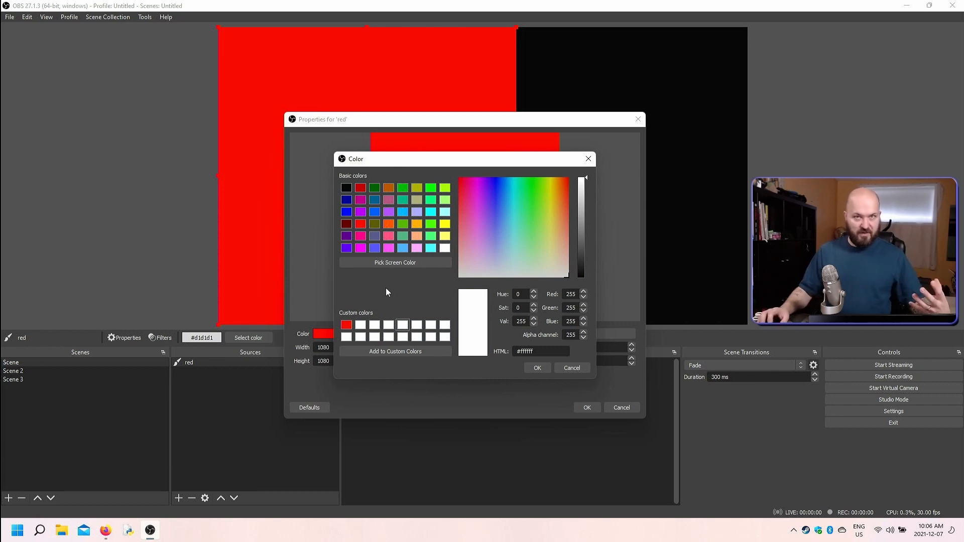
# Sample black and then the preview's red with the screen color picker, and apply the red to the source.
pyautogui.click(405, 264)
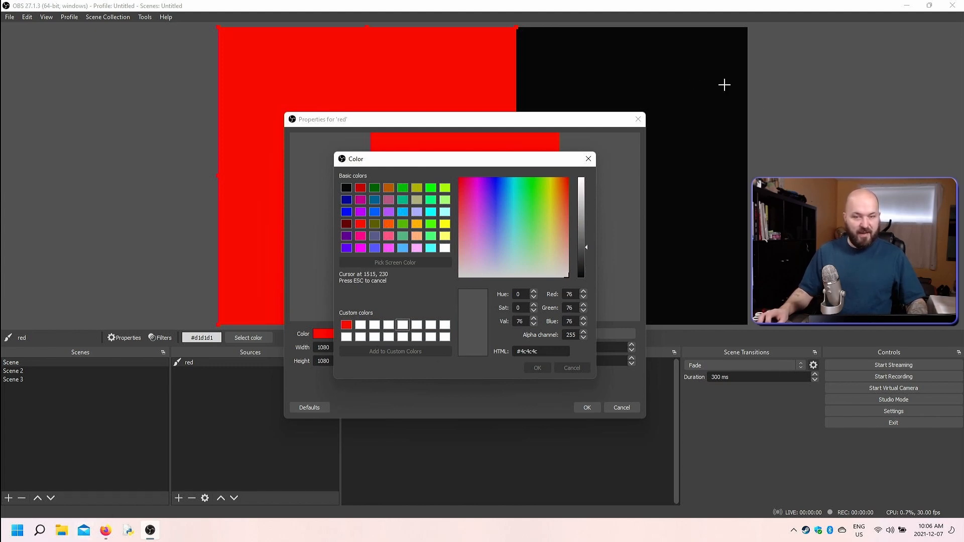
pyautogui.click(718, 68)
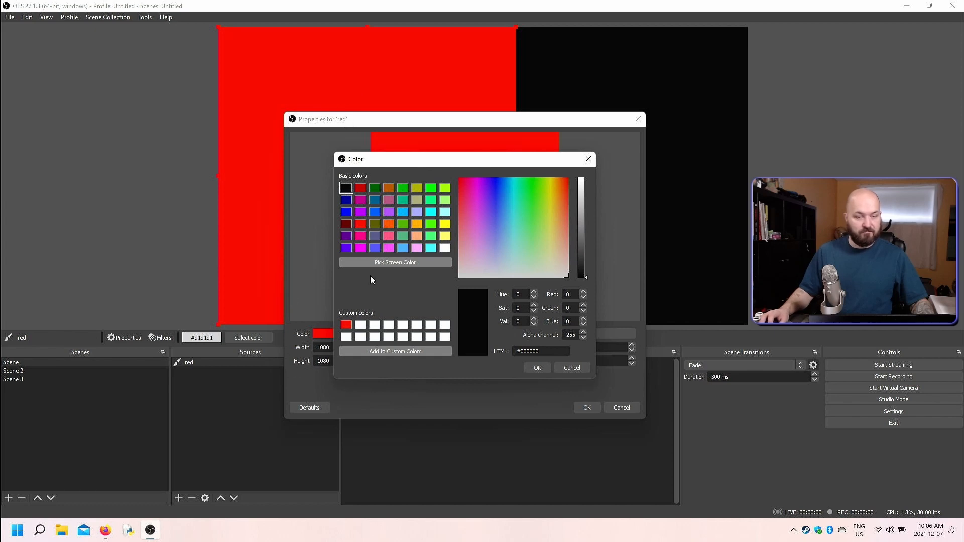
pyautogui.click(371, 262)
pyautogui.click(330, 97)
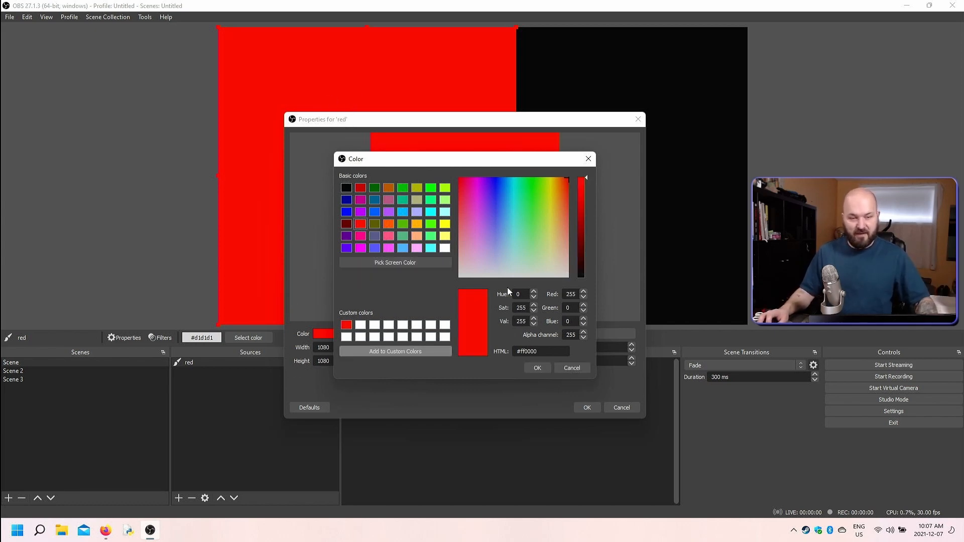
pyautogui.click(537, 368)
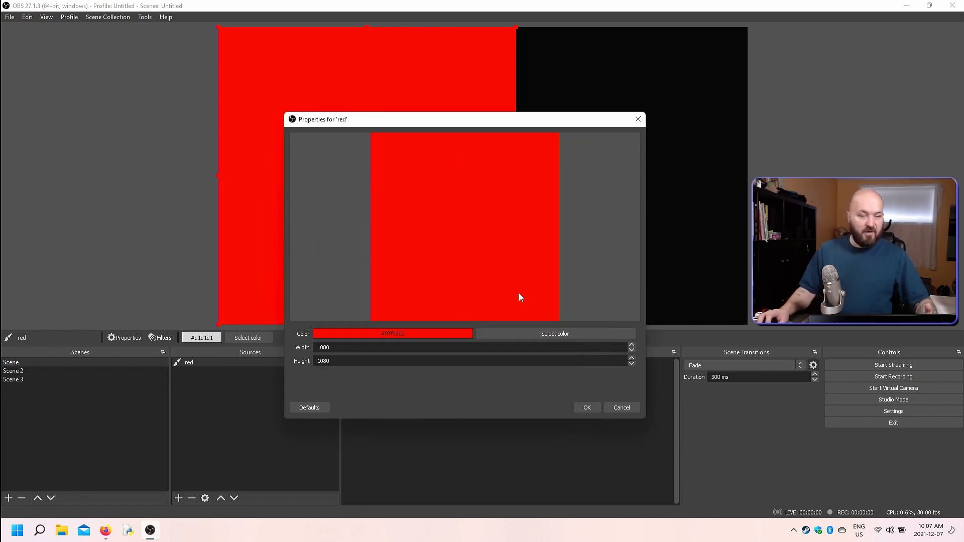
pyautogui.click(588, 407)
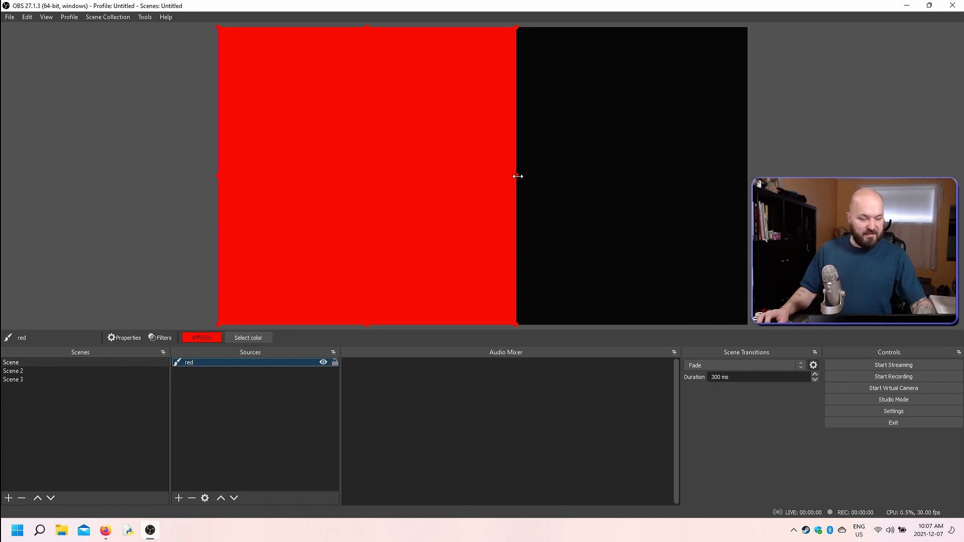
# Shrink the red square in the preview, leaving a narrow black strip beneath it.
pyautogui.moveTo(518, 177); pyautogui.dragTo(641, 179)
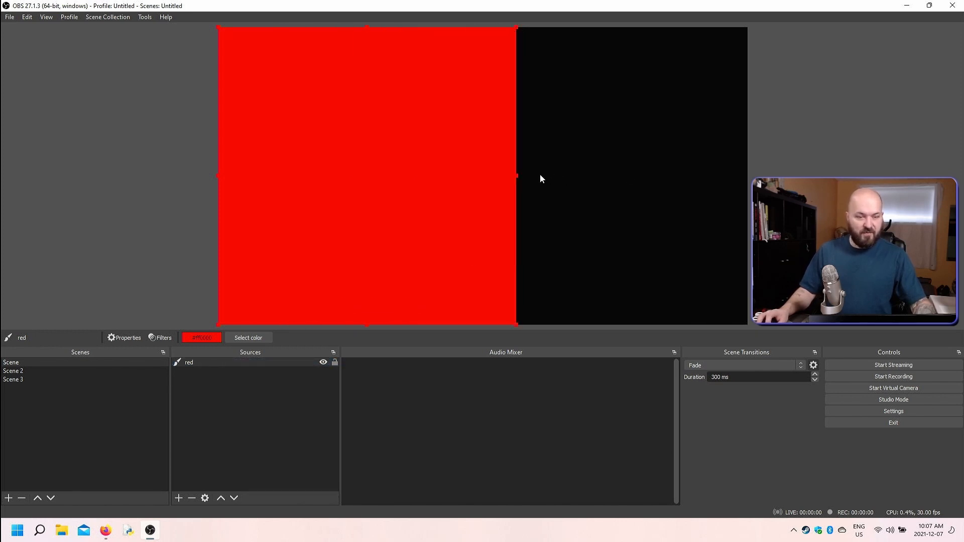
pyautogui.moveTo(516, 176); pyautogui.dragTo(483, 209)
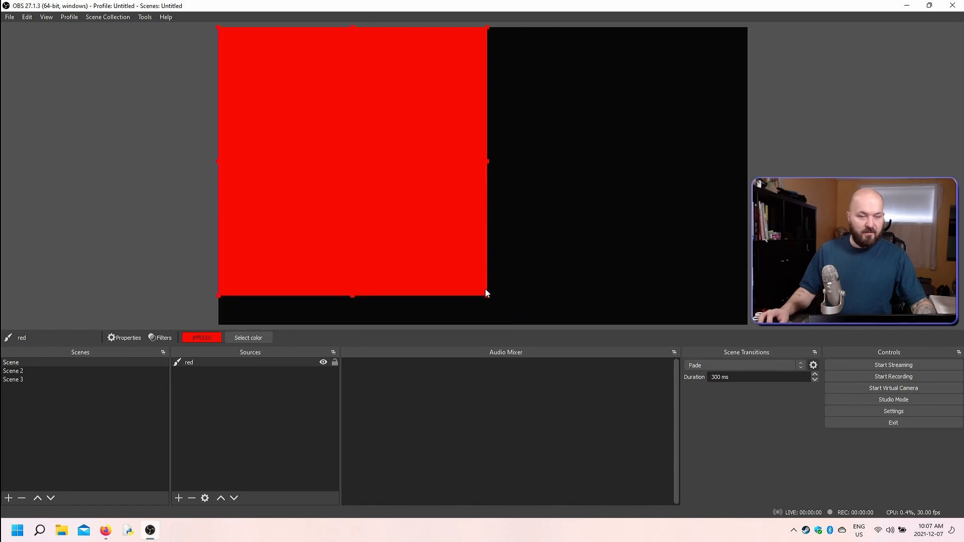
pyautogui.moveTo(487, 298); pyautogui.dragTo(471, 278)
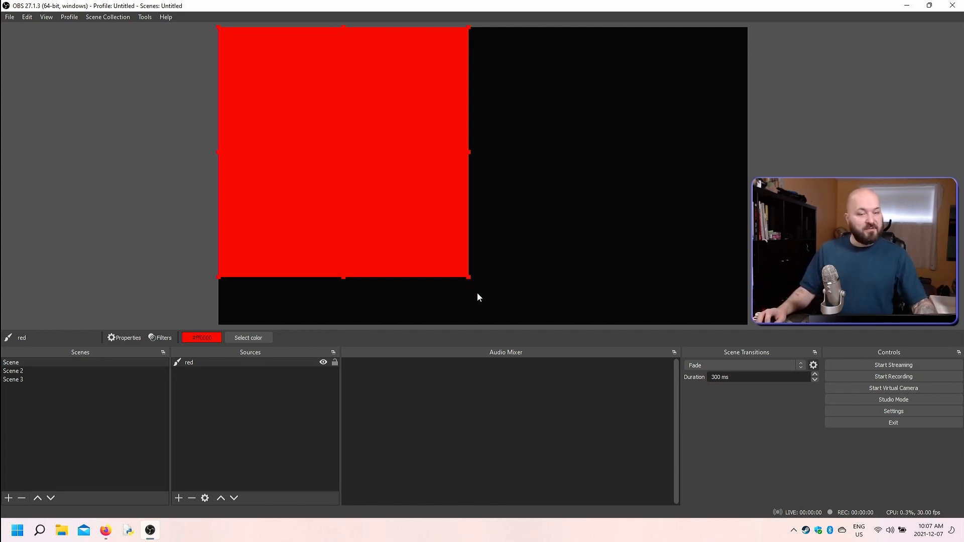
pyautogui.moveTo(470, 278); pyautogui.dragTo(486, 263)
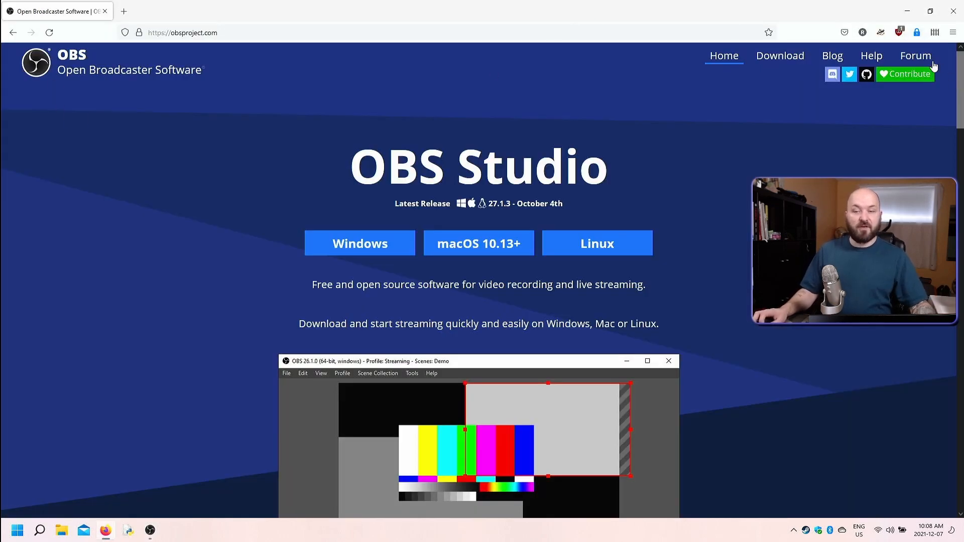
# On the OBS website in Firefox, search the forum's resources for "gradient".
pyautogui.click(923, 59)
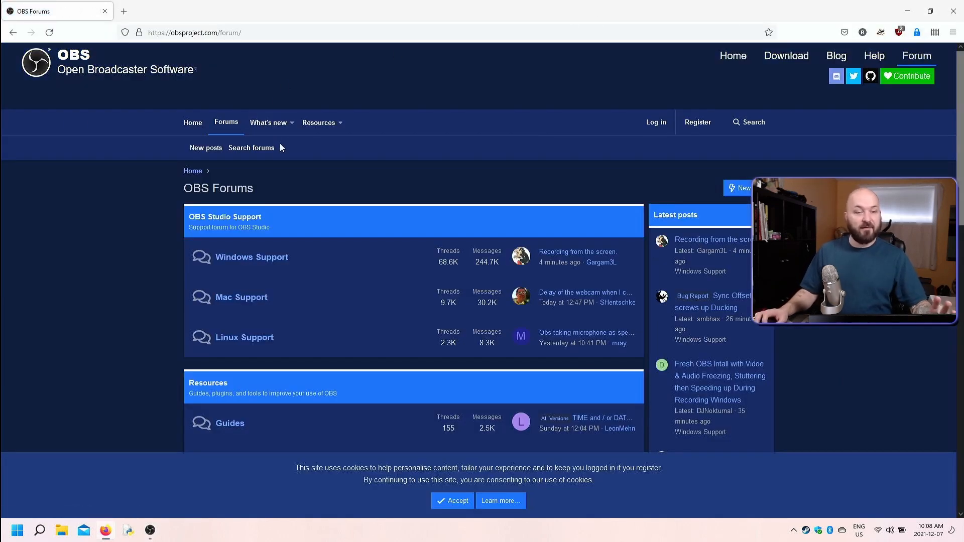
pyautogui.click(319, 123)
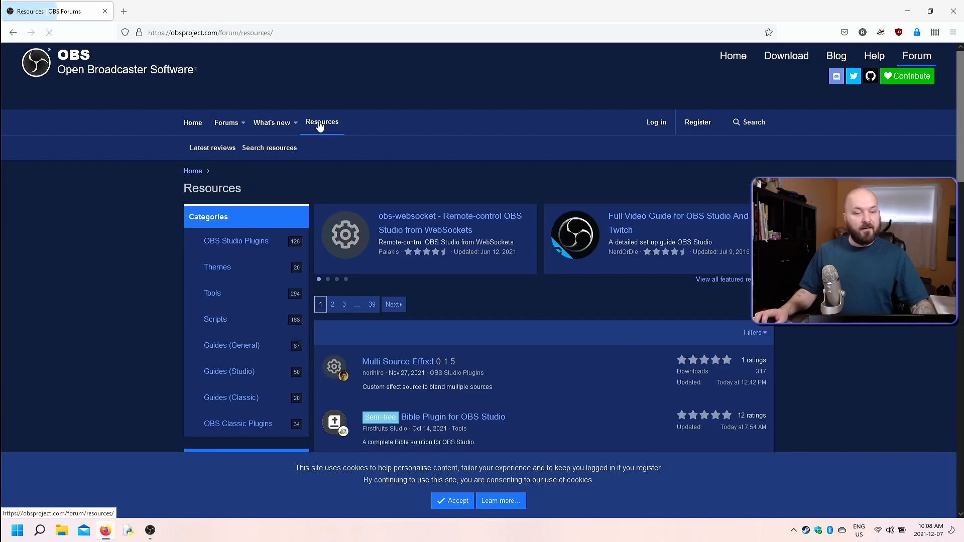
pyautogui.click(272, 152)
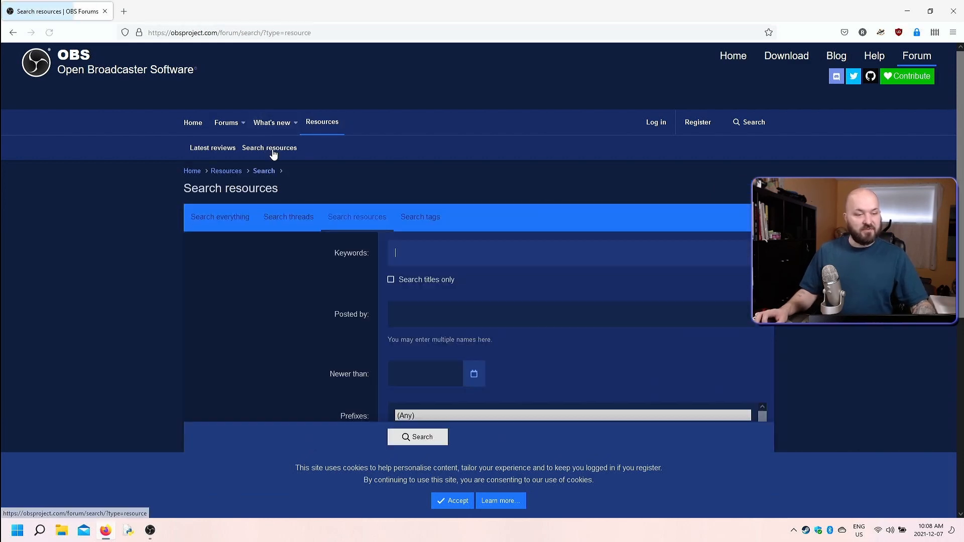
pyautogui.click(449, 261)
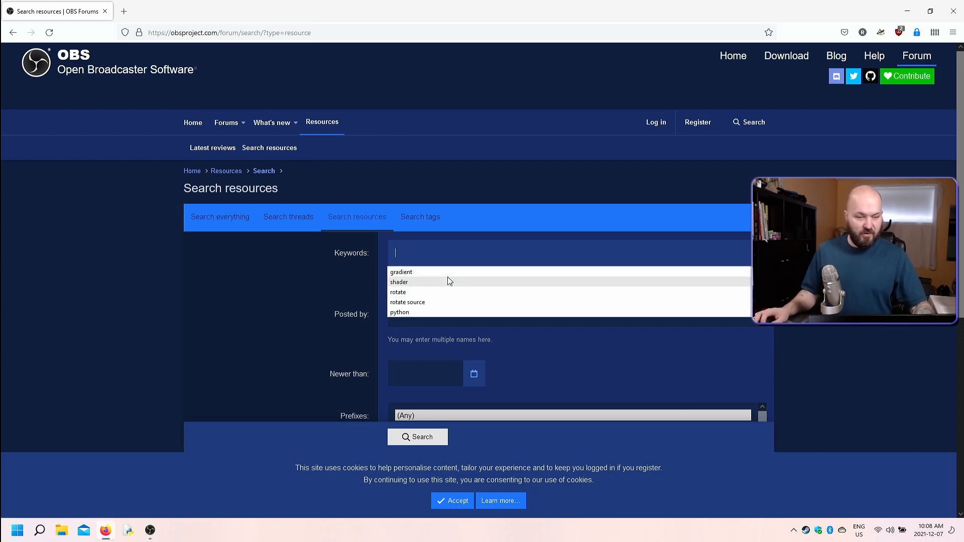
pyautogui.click(435, 272)
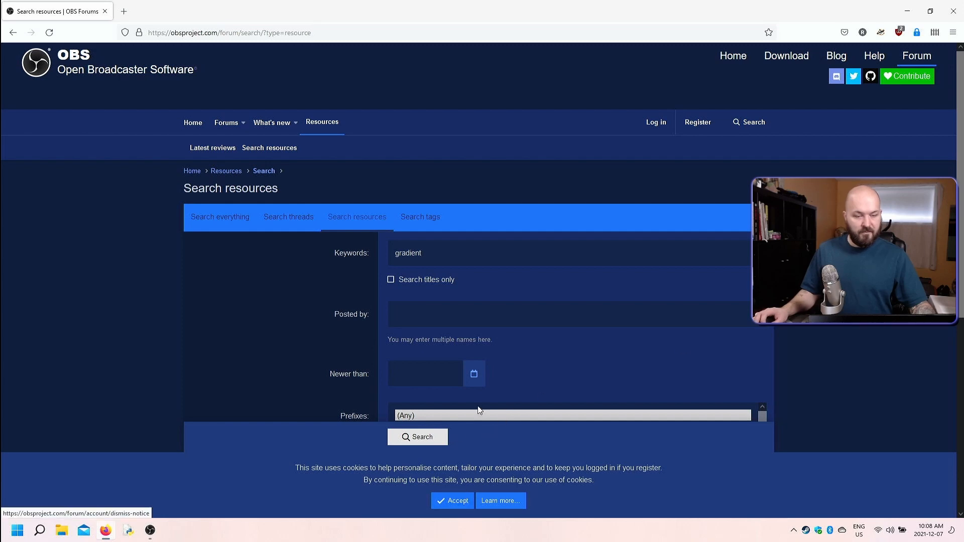
pyautogui.click(420, 437)
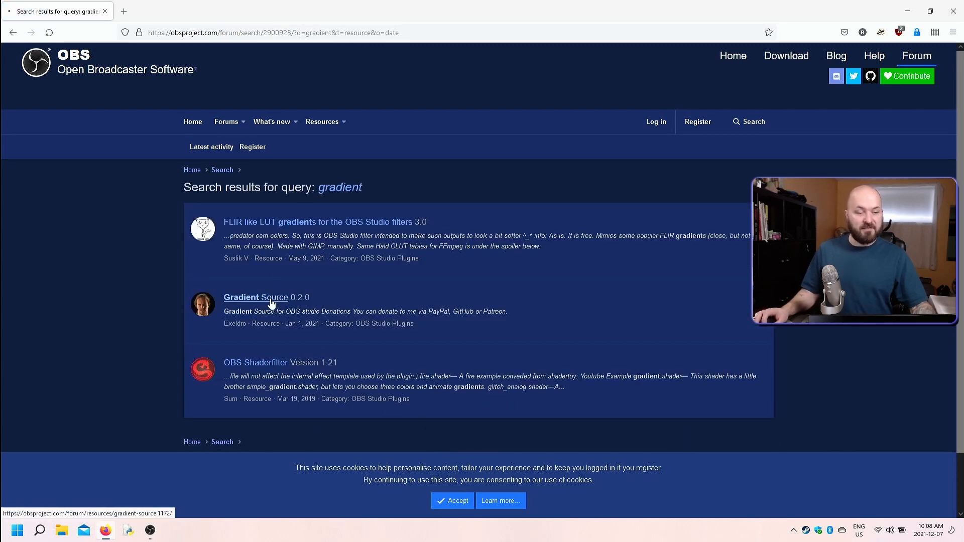
# Download gradient-source-0.2.0-windows-installer.zip from the Gradient Source 0.2.0 plugin page and close the browser.
pyautogui.click(272, 302)
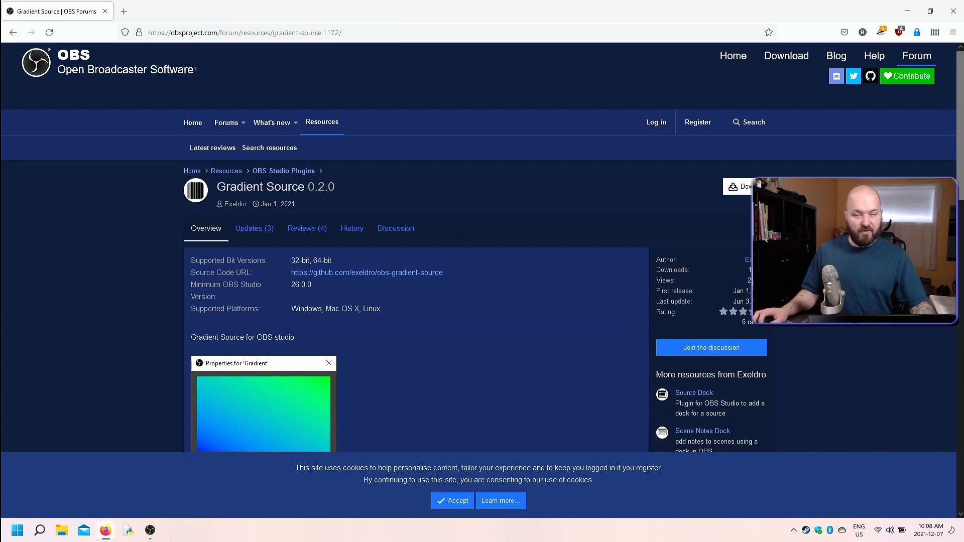
pyautogui.click(747, 187)
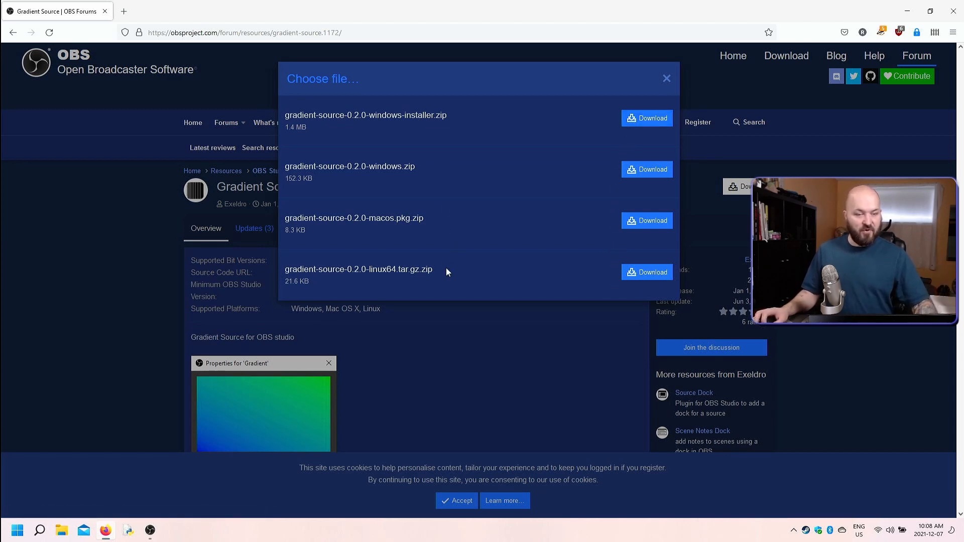
pyautogui.click(655, 120)
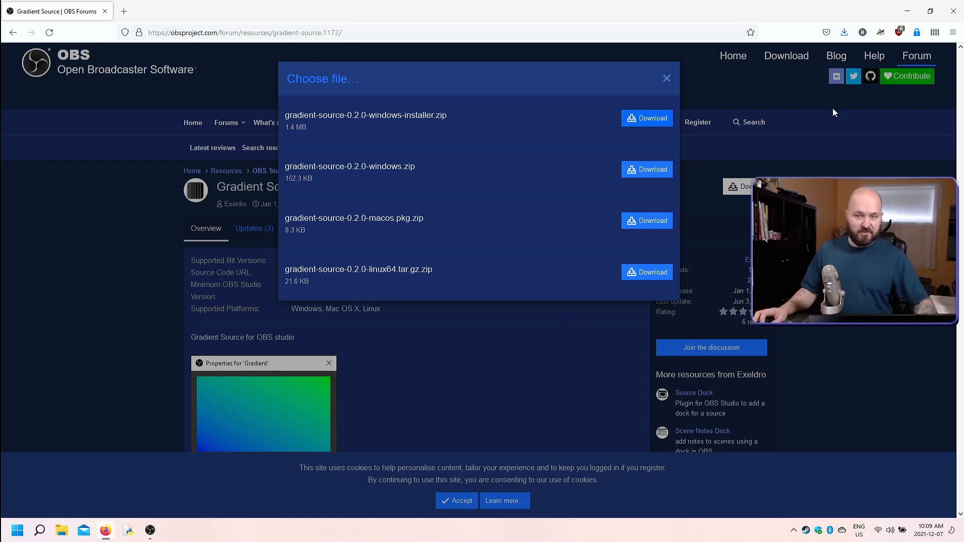
pyautogui.click(955, 9)
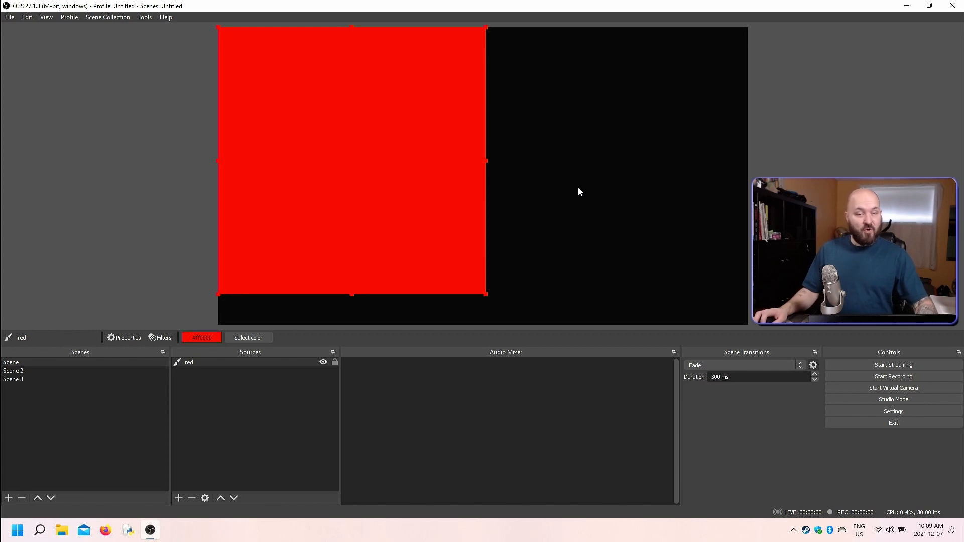
# Add a new visible Gradient source named "Gradient" to the current scene.
pyautogui.click(181, 501)
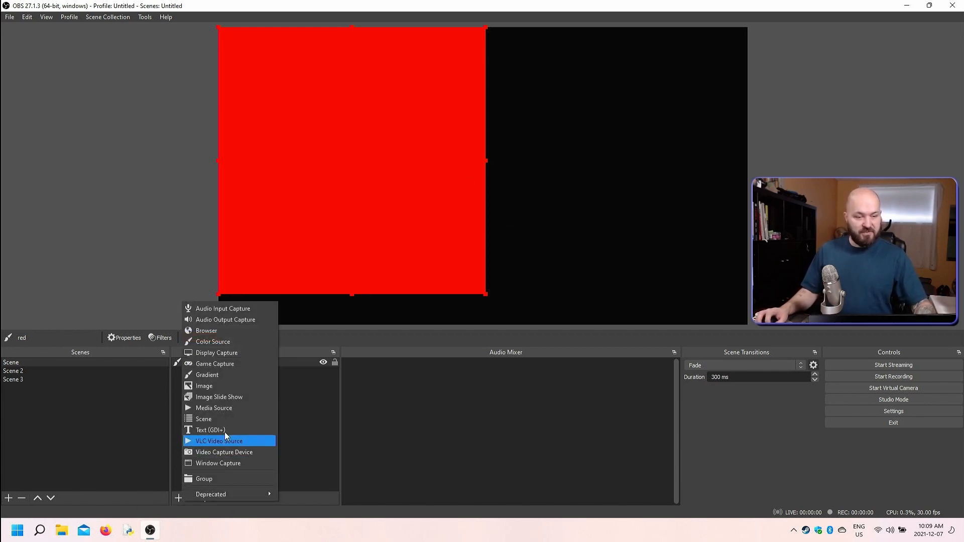
pyautogui.click(239, 377)
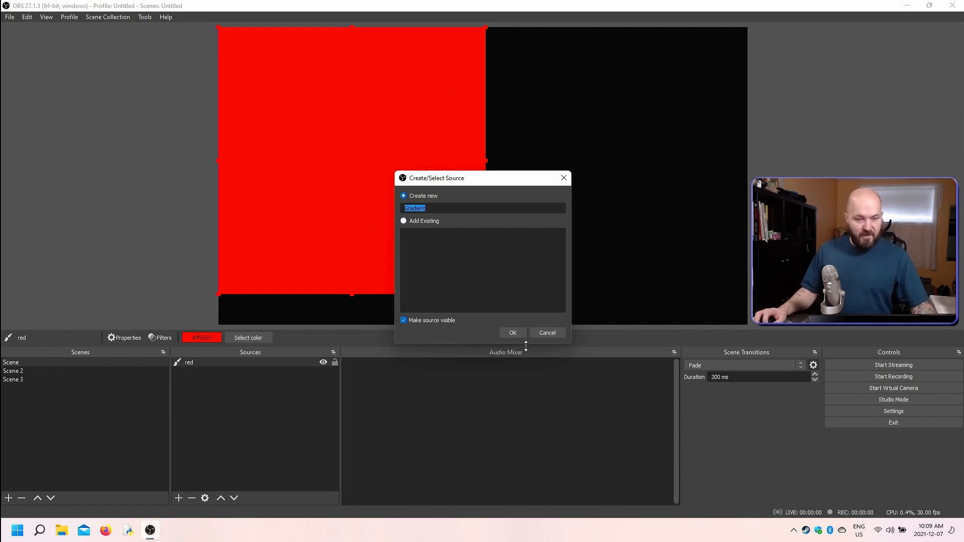
pyautogui.click(513, 333)
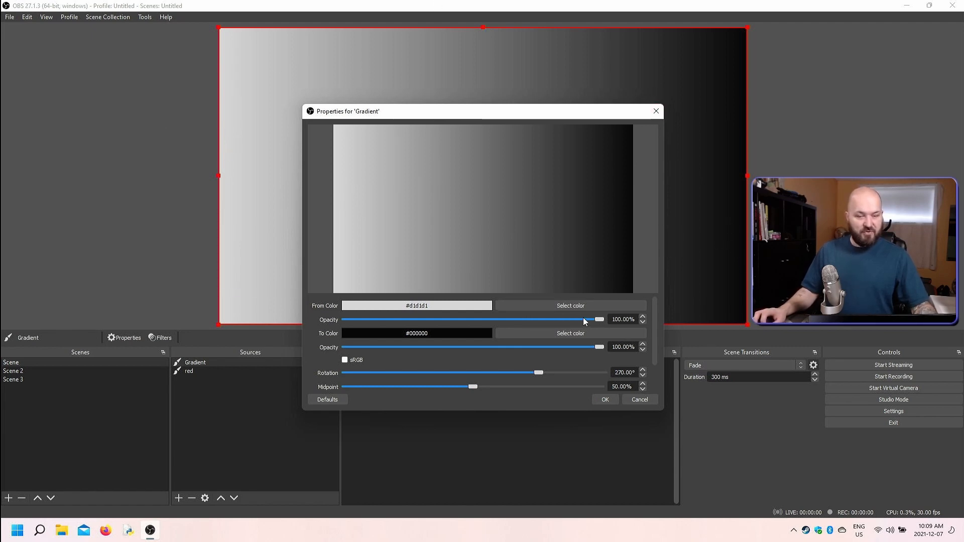
# Set the gradient's From Color to the lime green basic color #aaff00, keeping both opacities at 100%.
pyautogui.moveTo(602, 324); pyautogui.dragTo(345, 344)
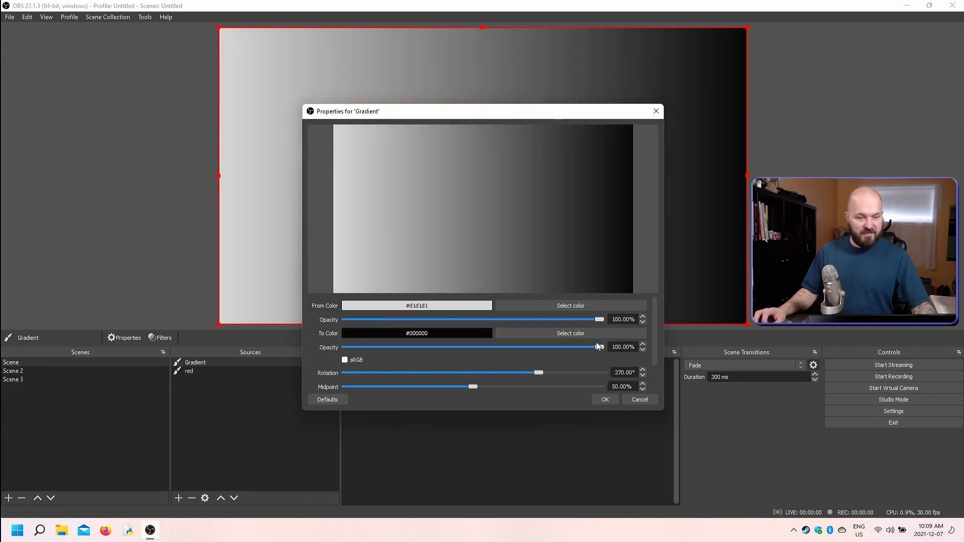
pyautogui.moveTo(598, 347)
pyautogui.mouseDown()
pyautogui.moveTo(346, 348)
pyautogui.moveTo(600, 348)
pyautogui.mouseUp()
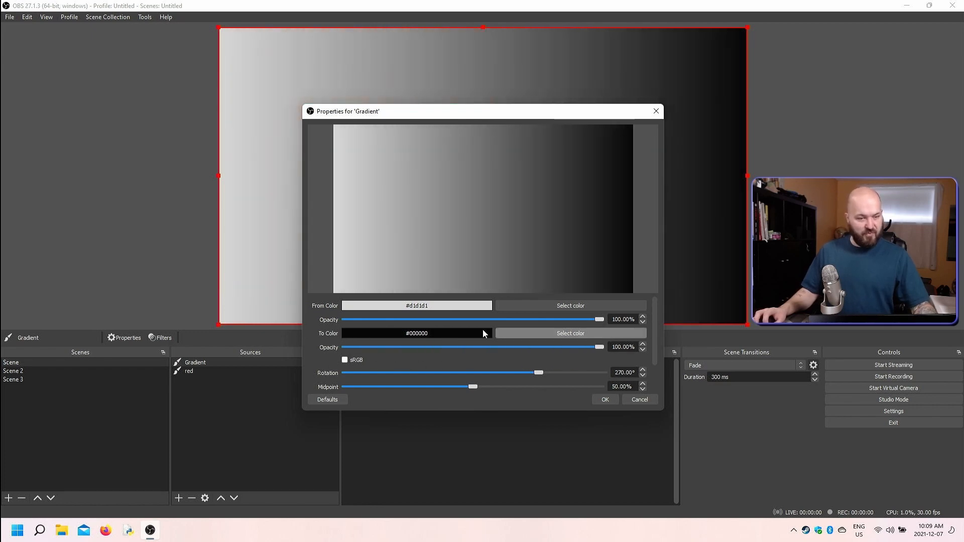
pyautogui.click(553, 305)
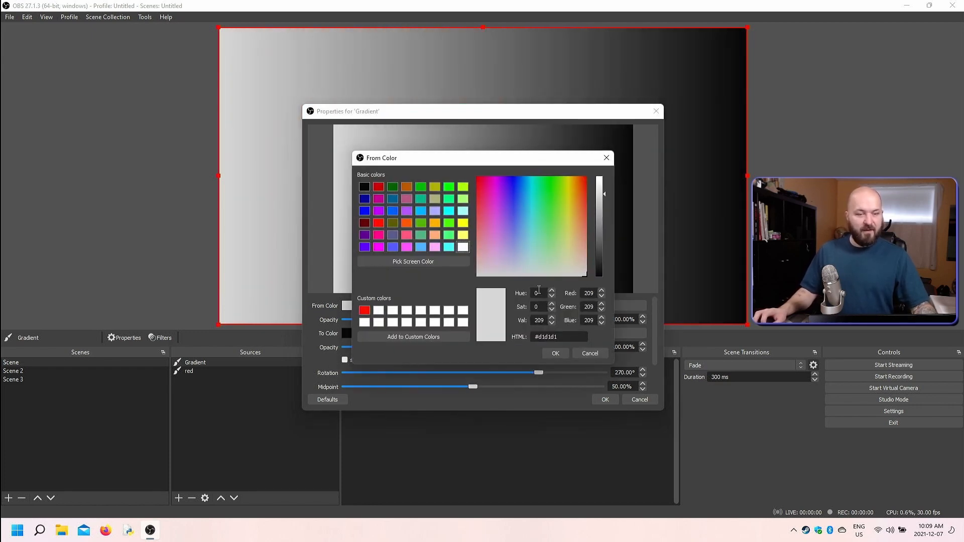
pyautogui.click(465, 187)
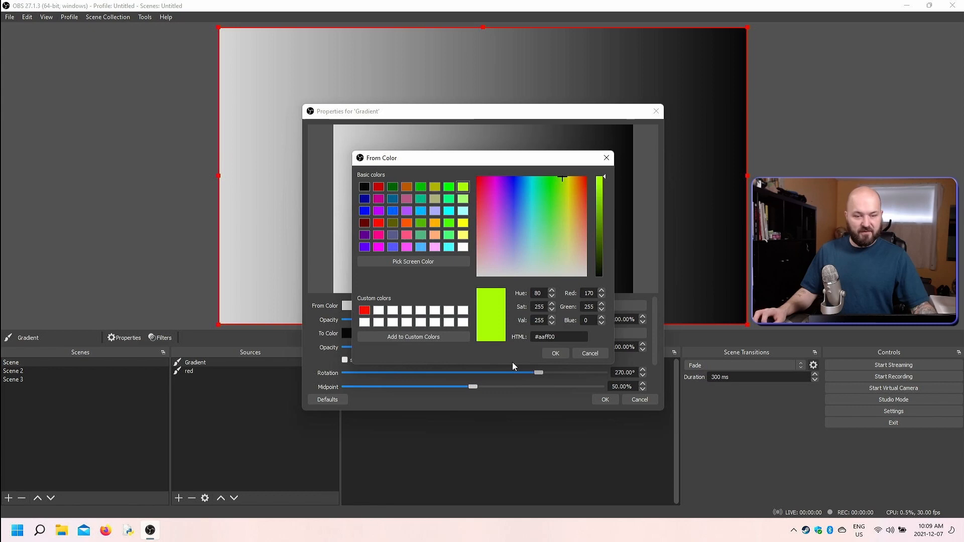
pyautogui.click(556, 353)
# Set the gradient's To Color to the violet basic color #5500ff.
pyautogui.click(591, 336)
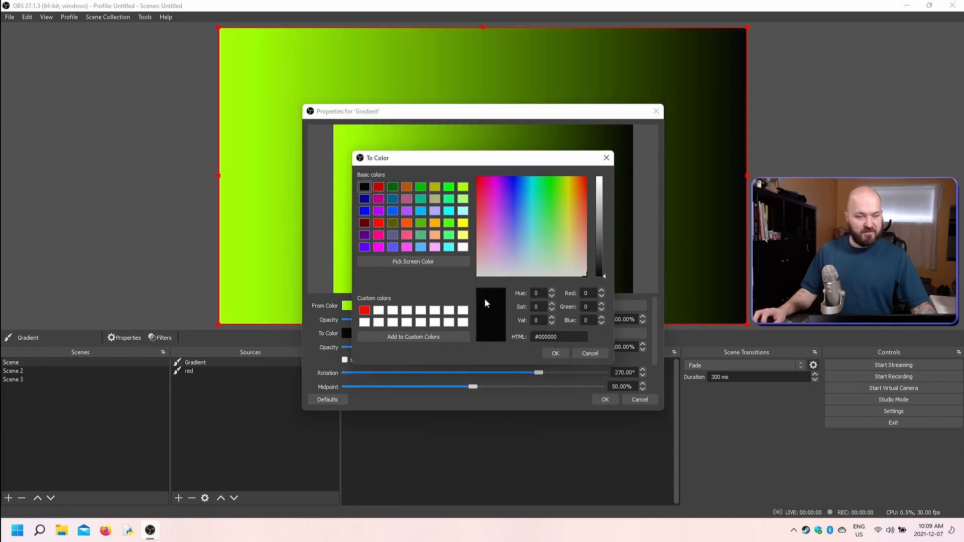
pyautogui.click(367, 249)
pyautogui.click(402, 262)
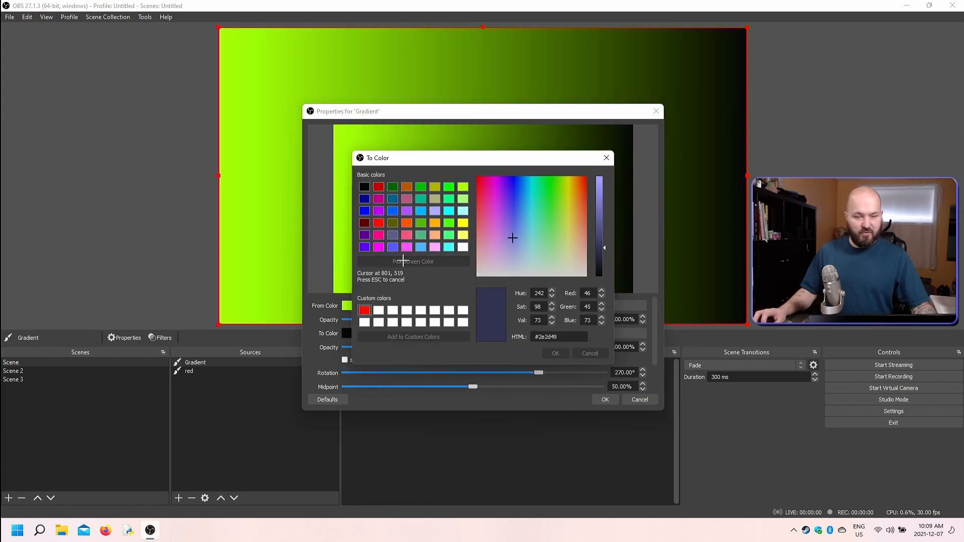
pyautogui.click(364, 251)
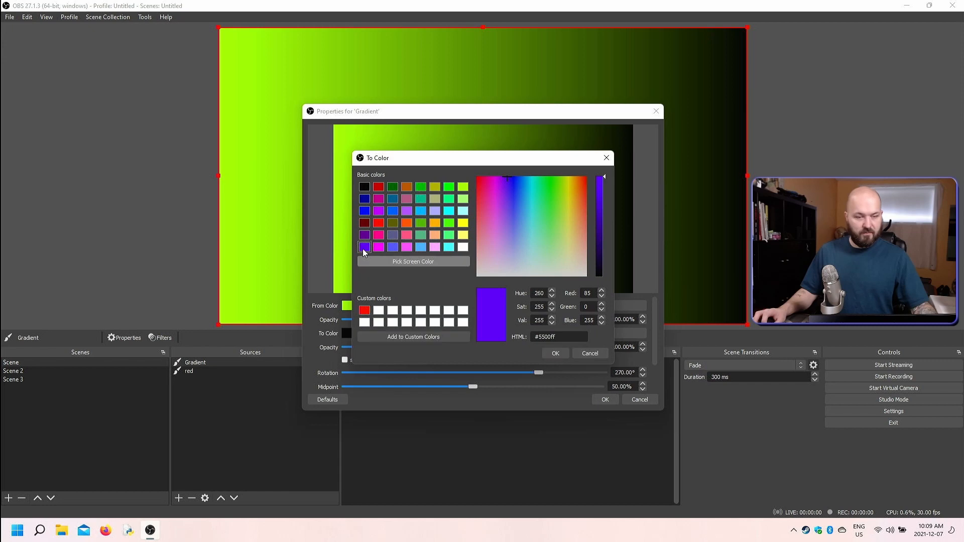
pyautogui.click(556, 354)
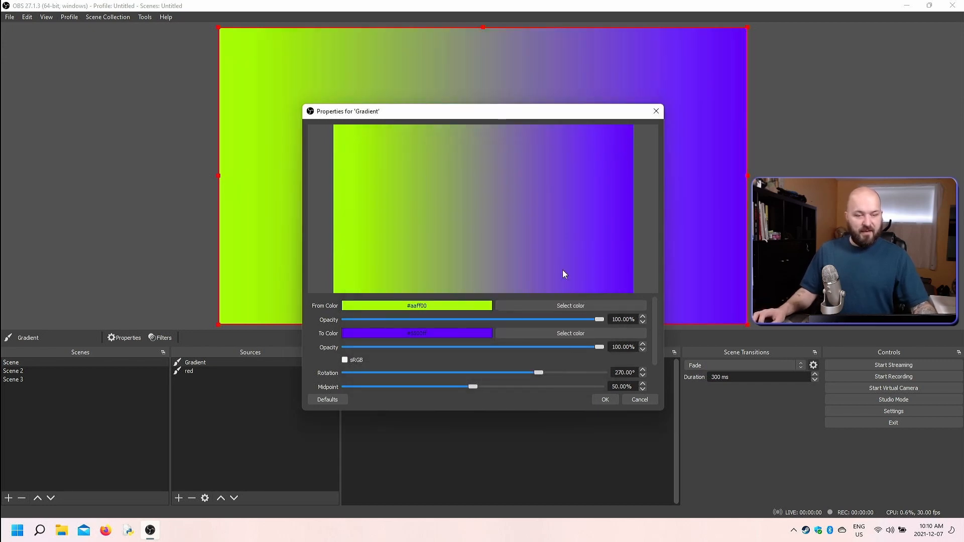
# Set the gradient's rotation to 329° and midpoint to 49% with sRGB off, and accept the properties.
pyautogui.scroll(-2, 656, 320)
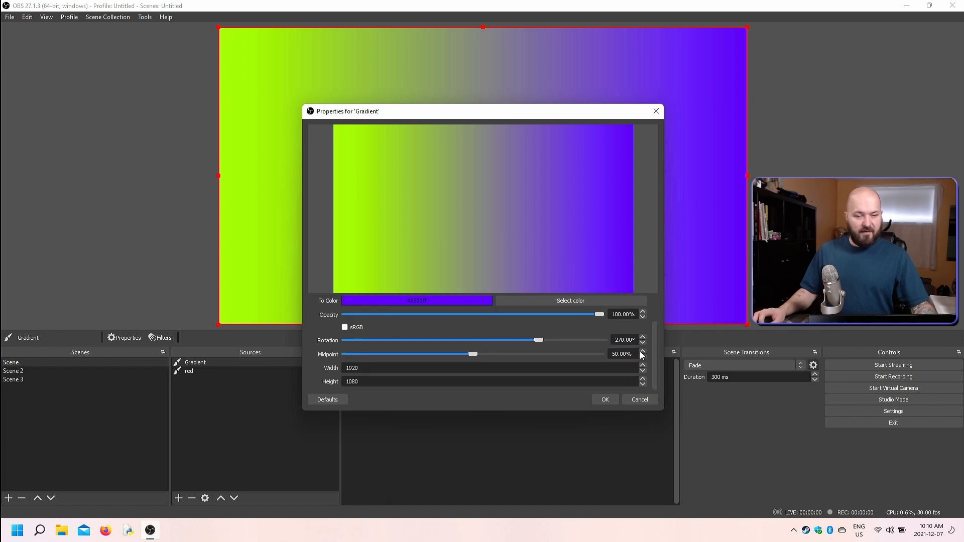
pyautogui.click(345, 328)
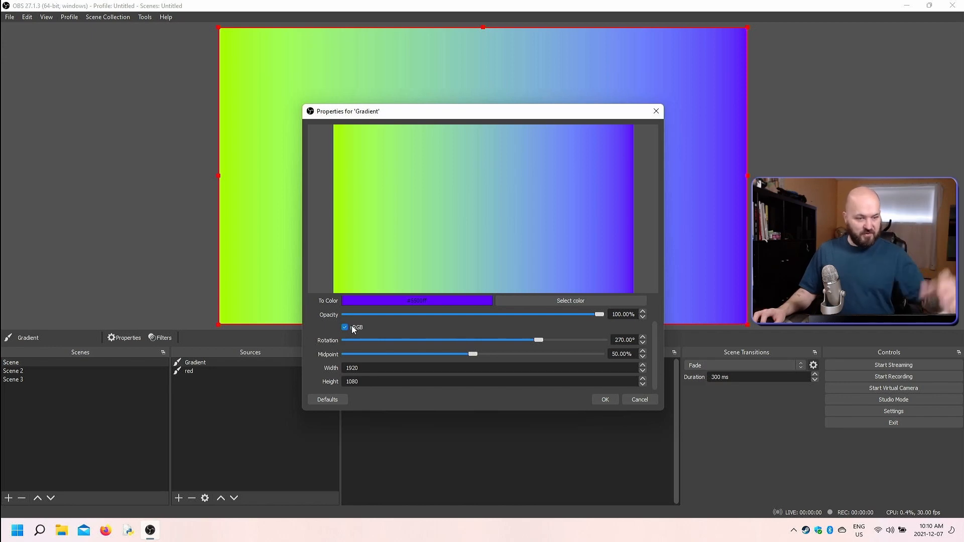
pyautogui.click(345, 327)
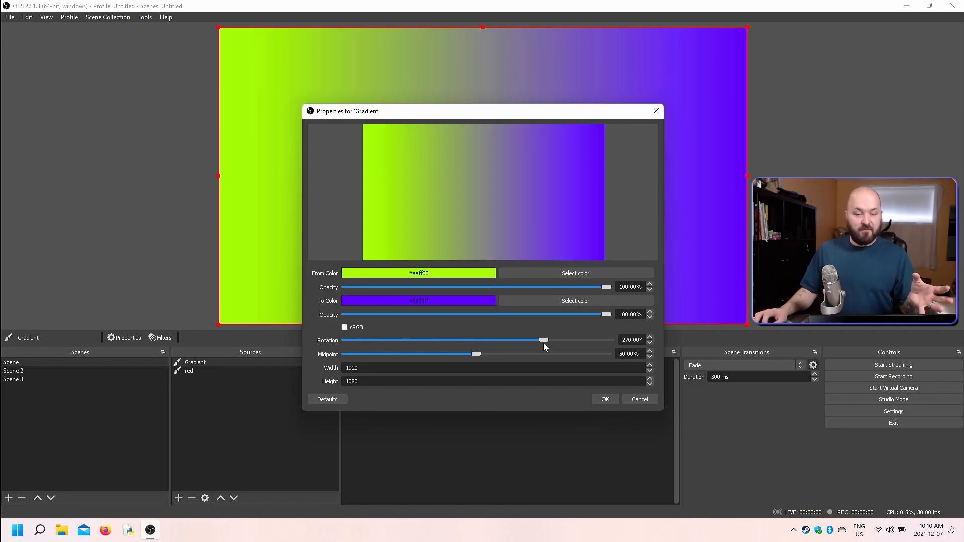
pyautogui.moveTo(545, 343); pyautogui.dragTo(585, 343)
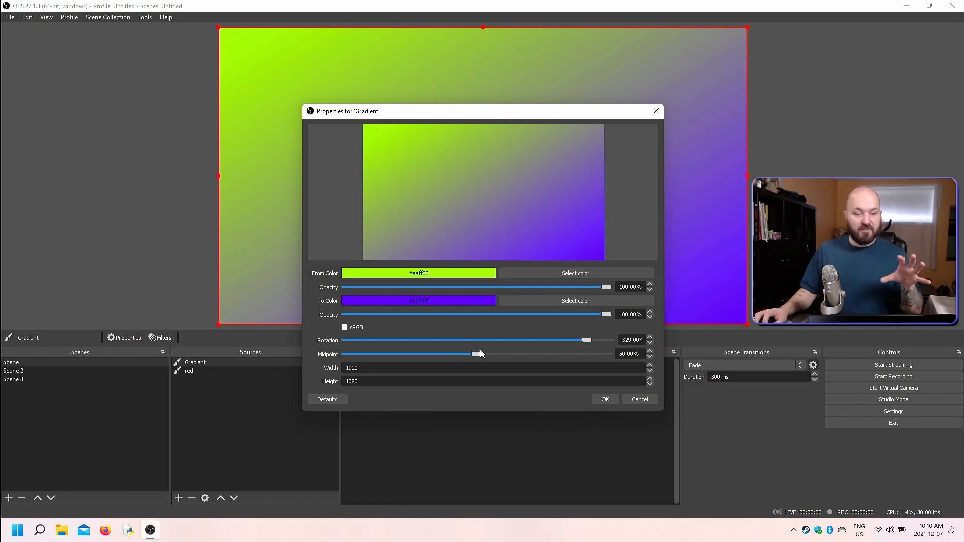
pyautogui.moveTo(476, 355)
pyautogui.mouseDown()
pyautogui.moveTo(385, 360)
pyautogui.moveTo(578, 347)
pyautogui.moveTo(447, 361)
pyautogui.moveTo(473, 357)
pyautogui.mouseUp()
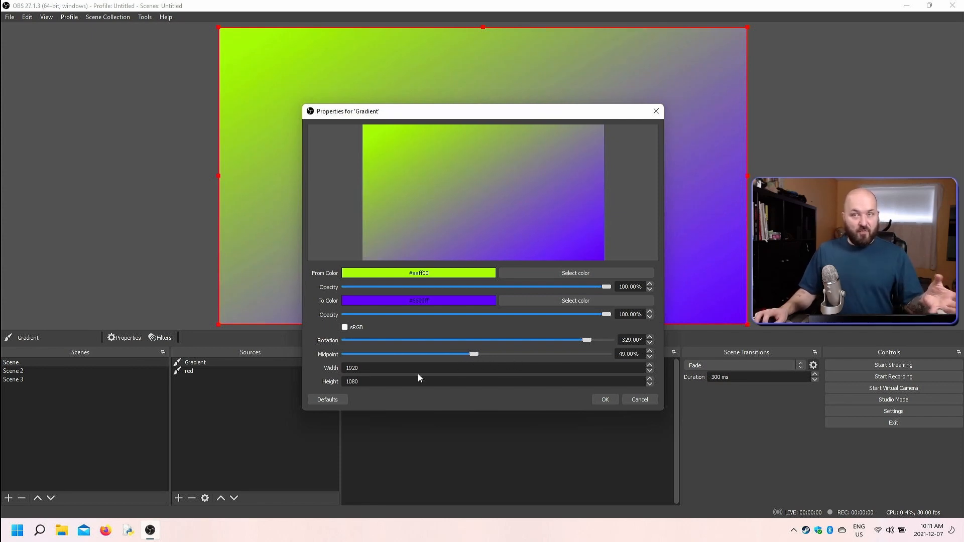
pyautogui.press('Return')
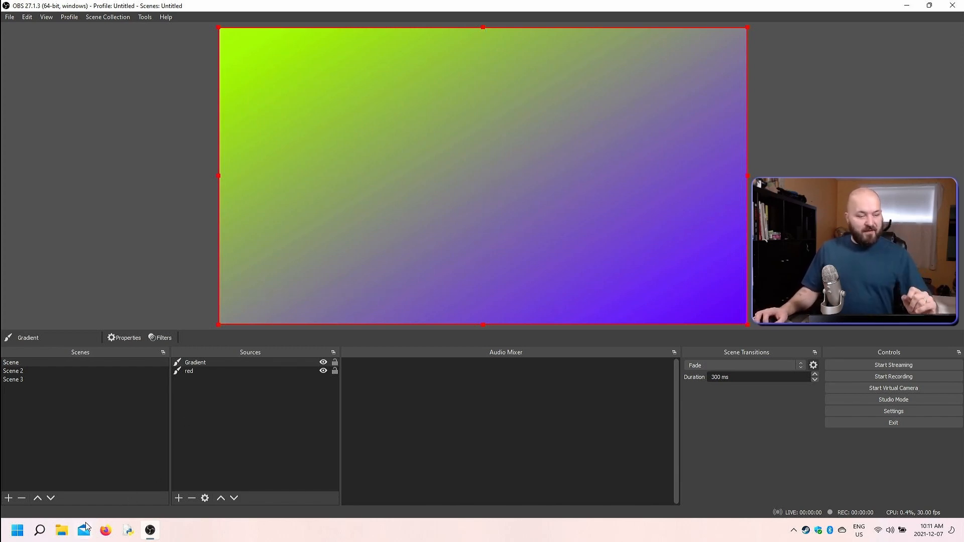
# Switch to Firefox and search the OBS forum's resources for "shader".
pyautogui.click(103, 533)
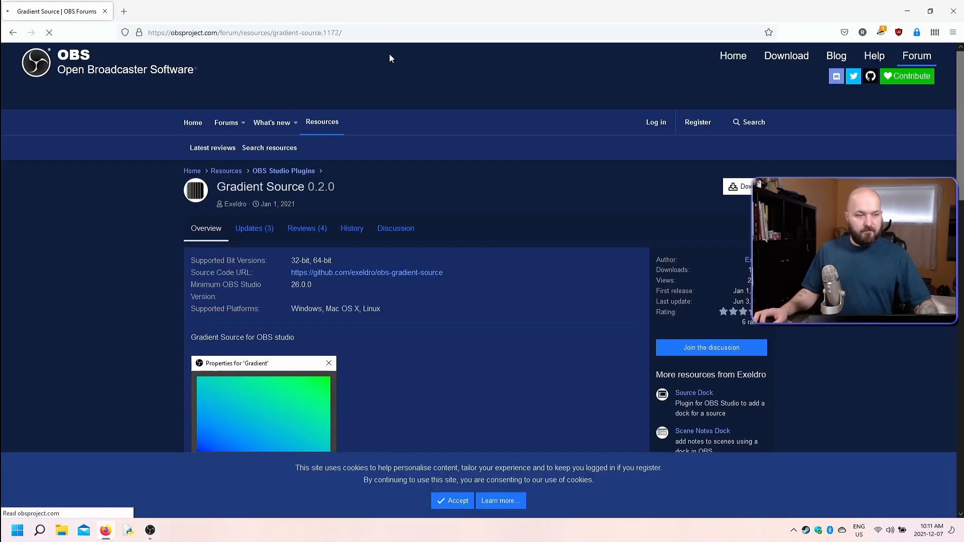
pyautogui.click(275, 151)
pyautogui.write('sh')
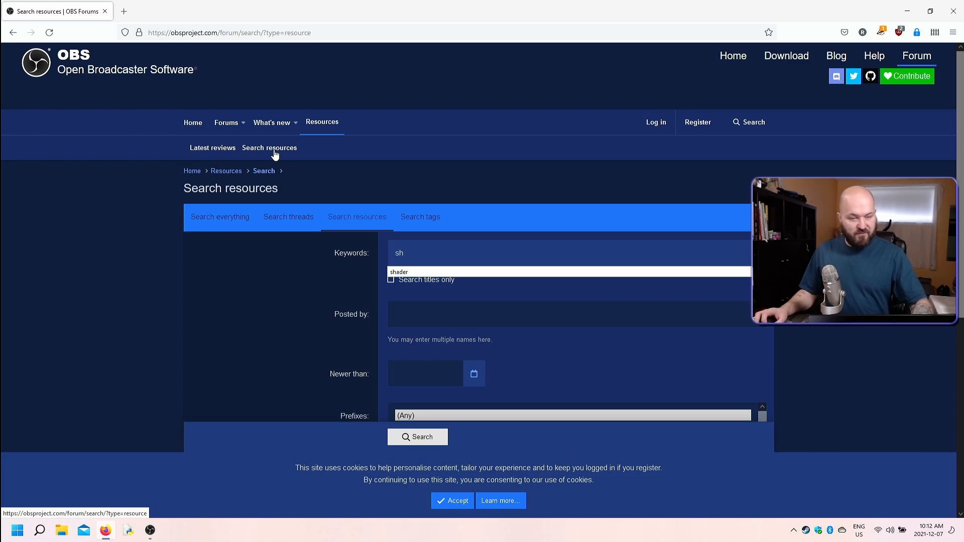
pyautogui.click(403, 273)
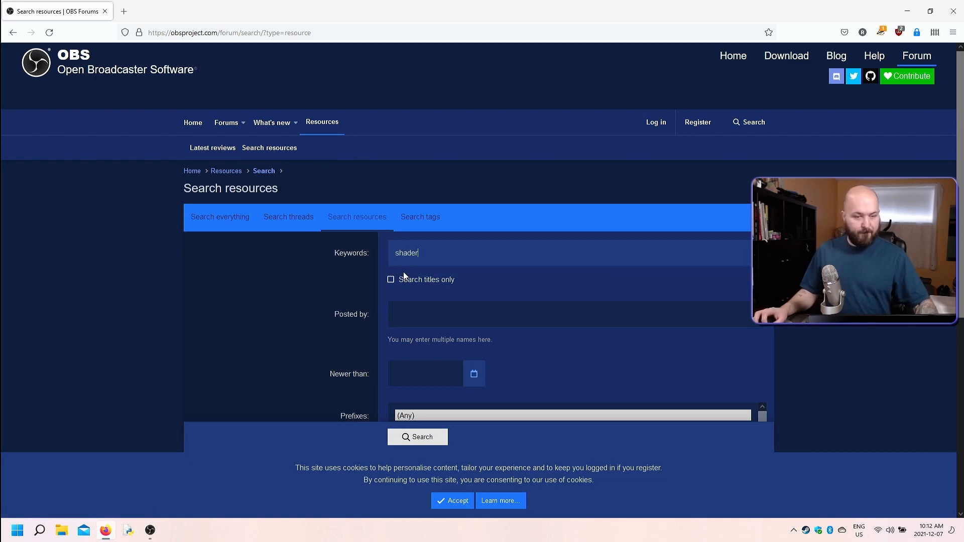
pyautogui.press('Return')
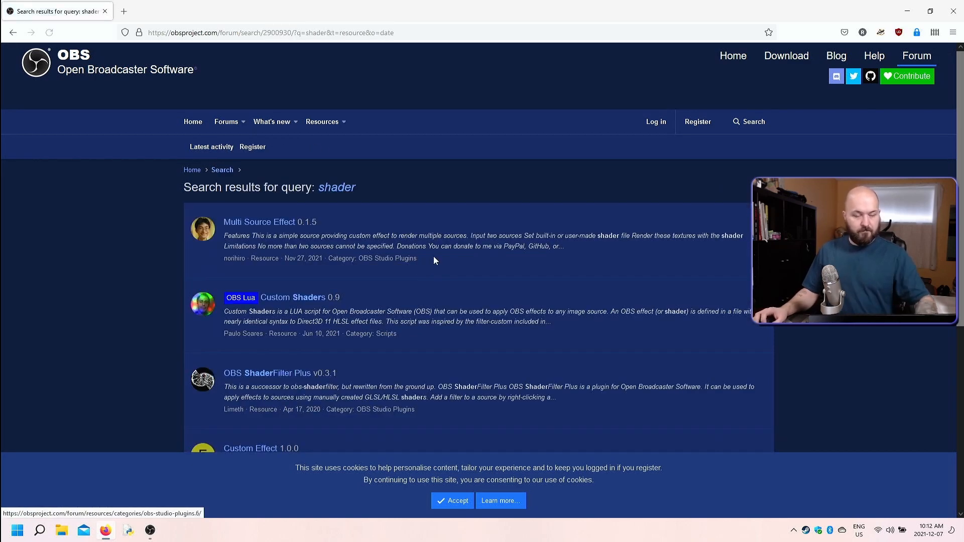
# Open the OBS Shaderfilter Version 1.21 plugin page from the search results and go to its download.
pyautogui.scroll(-5, 660, 248)
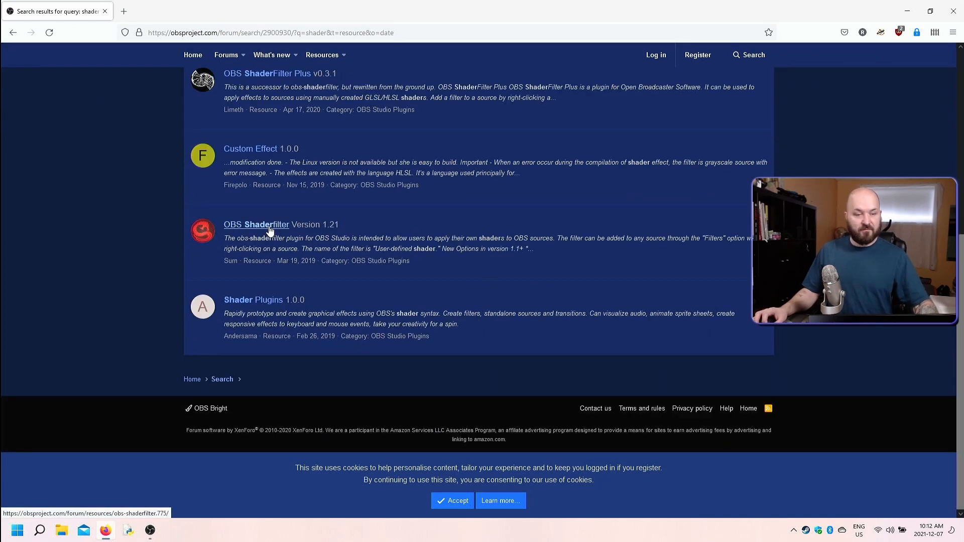
pyautogui.click(270, 229)
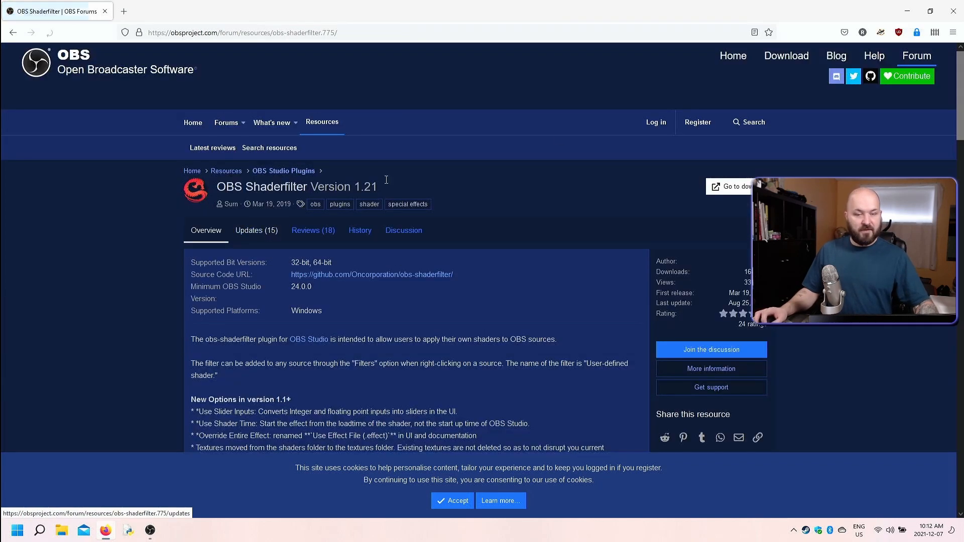
pyautogui.click(748, 189)
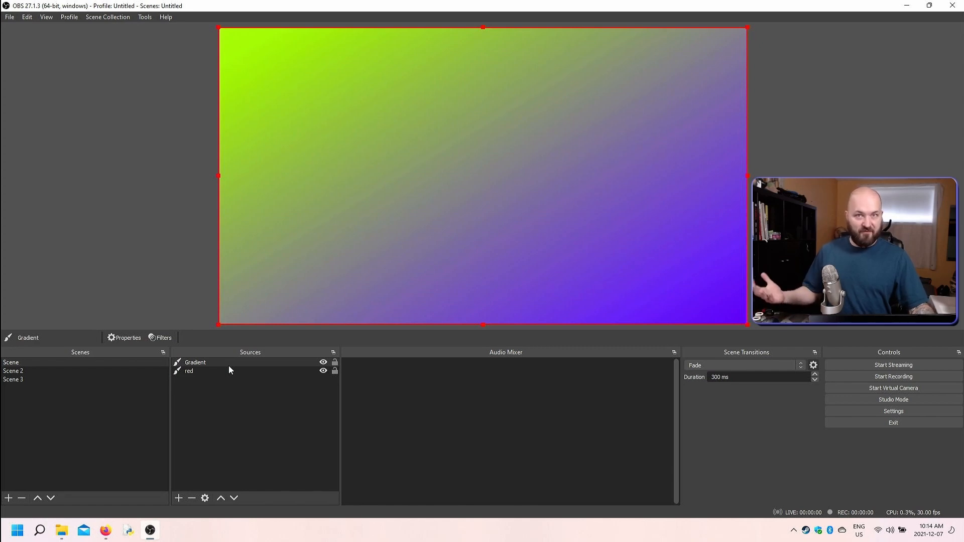
# In OBS, add a User-defined shader effect filter to the Gradient source under its default name.
pyautogui.click(167, 338)
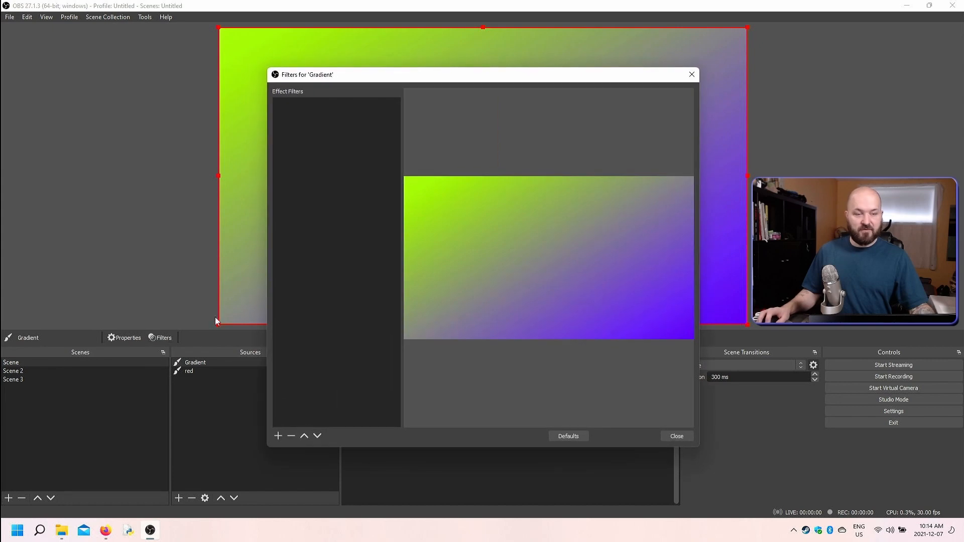
pyautogui.click(277, 440)
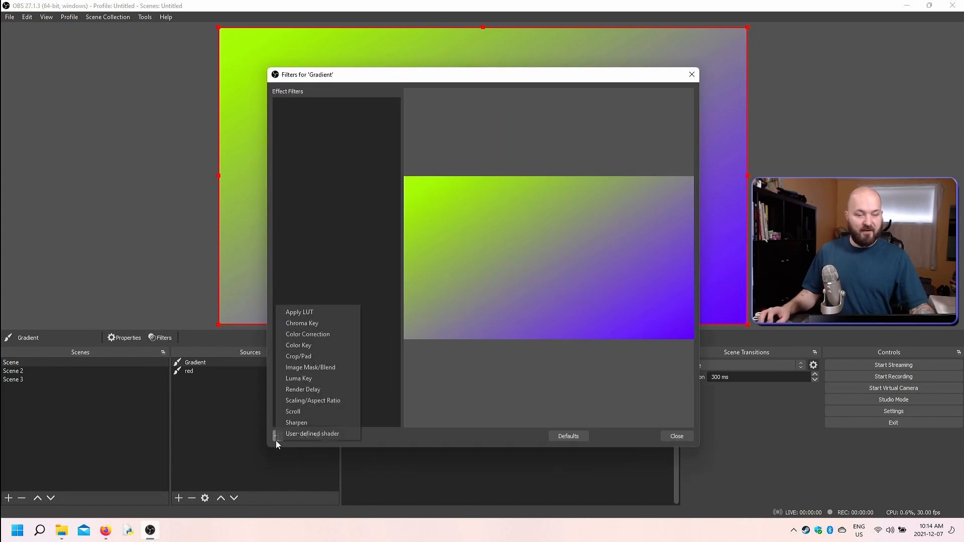
pyautogui.click(336, 435)
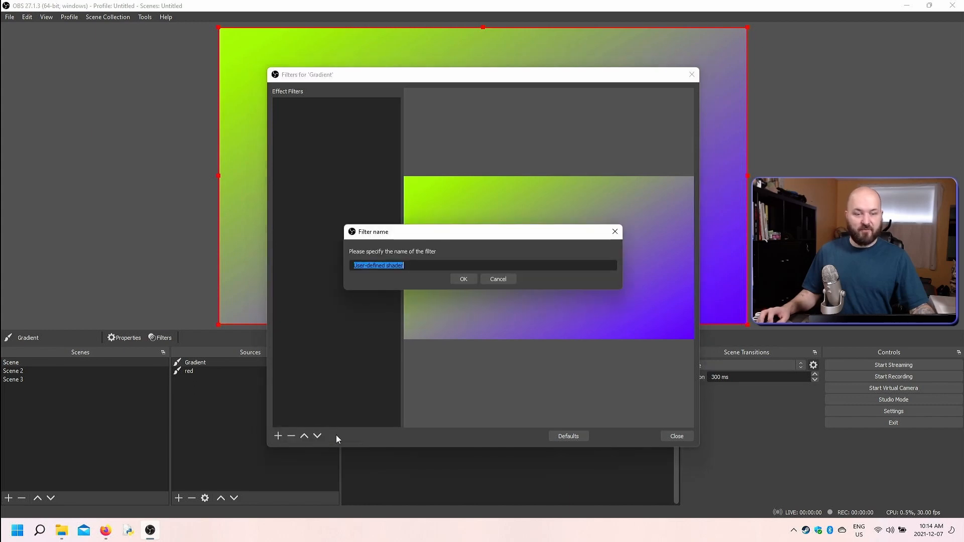
pyautogui.click(462, 279)
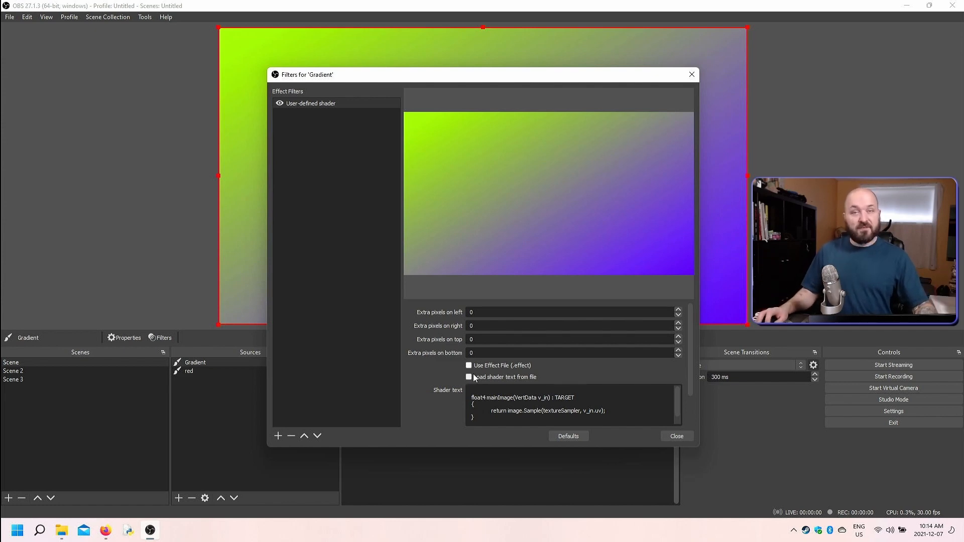
# Make the filter load its shader text from the example file rgb_color_wheel.shader.
pyautogui.click(469, 377)
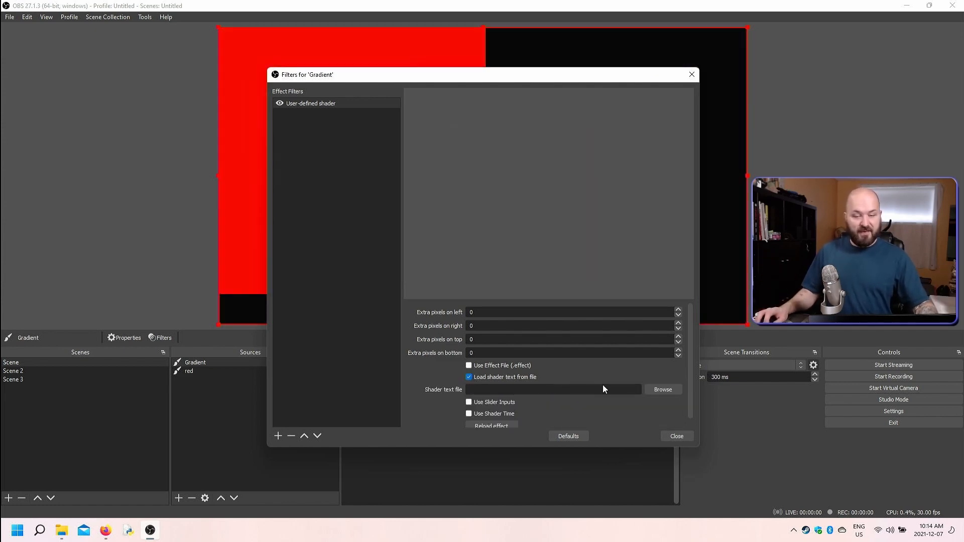
pyautogui.click(654, 390)
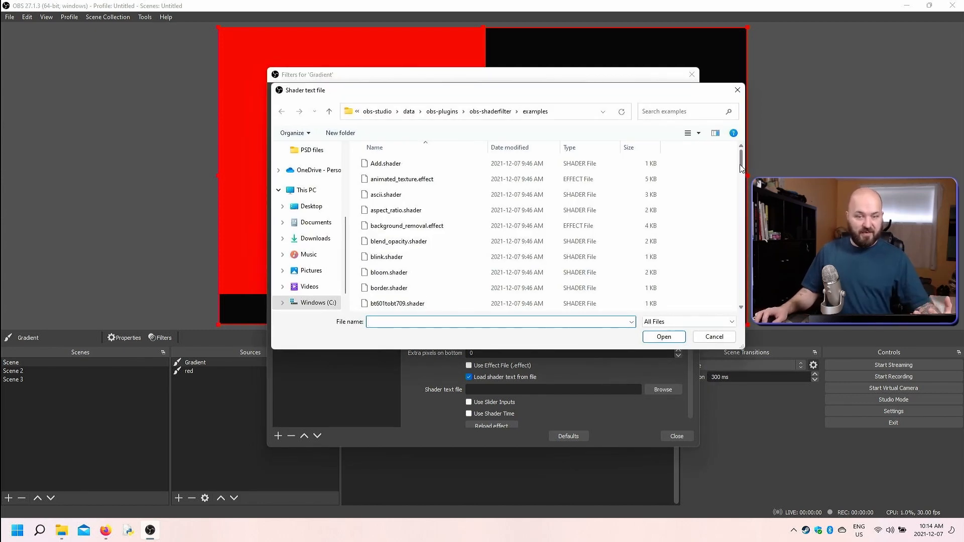
pyautogui.moveTo(744, 169); pyautogui.dragTo(742, 266)
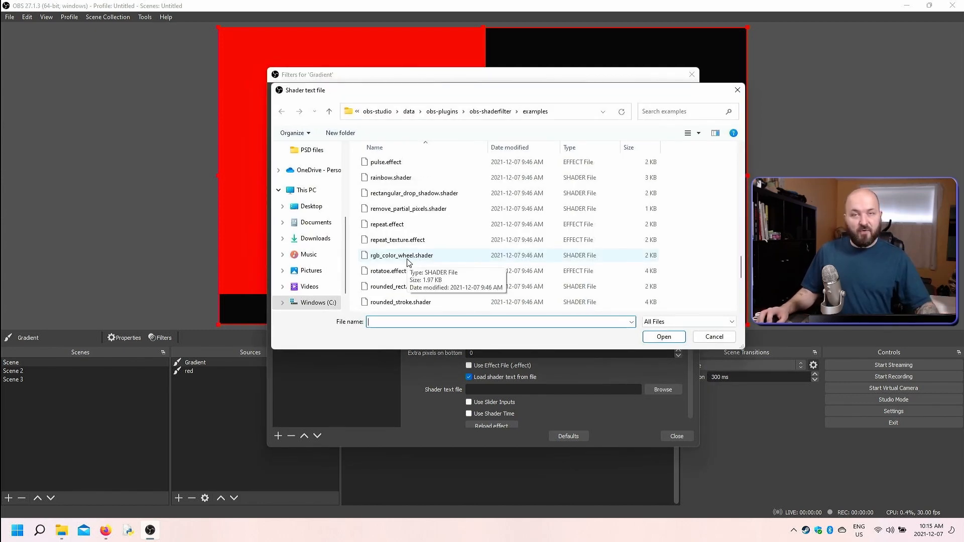
pyautogui.doubleClick(408, 257)
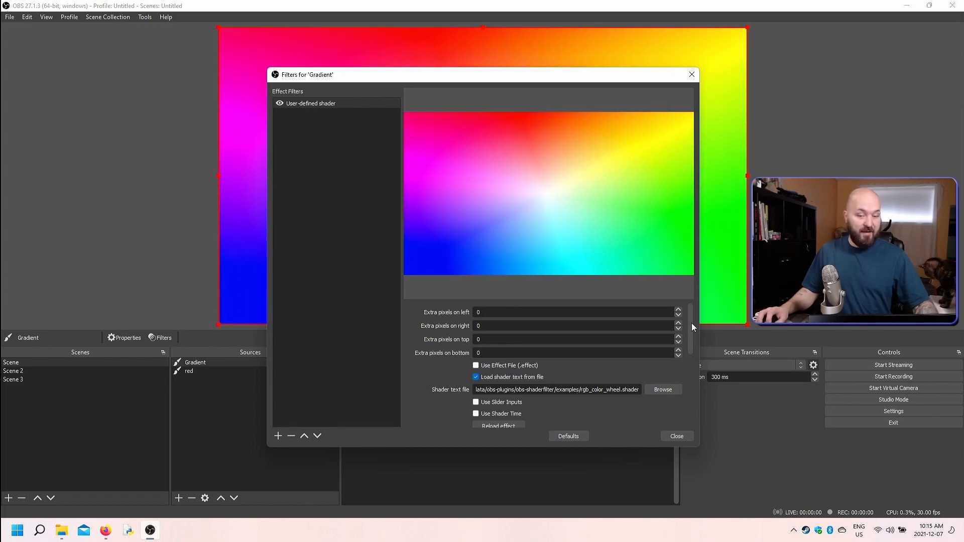
# Enable Apply To Image for the Gradient's shader, set its Alpha Percentage to 50, and close the filters.
pyautogui.moveTo(692, 324); pyautogui.dragTo(685, 365)
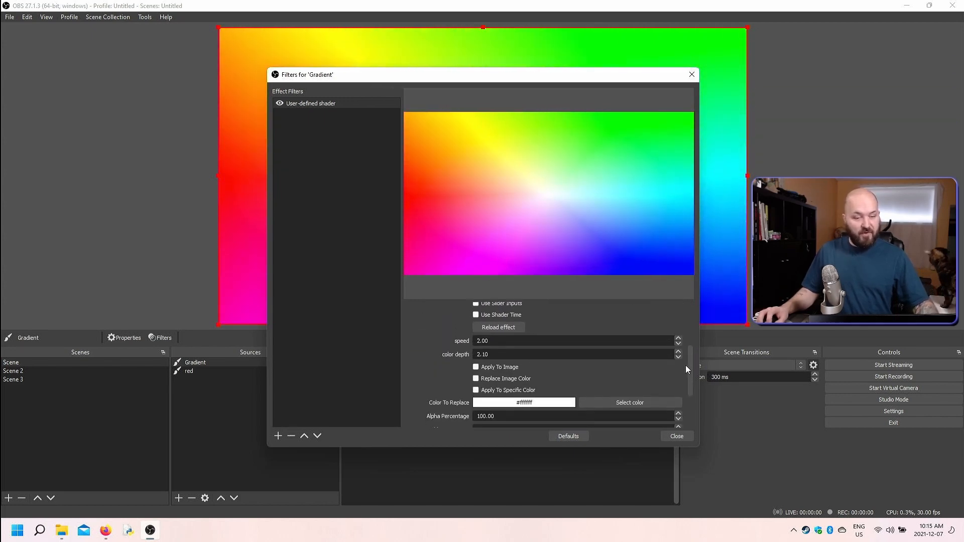
pyautogui.click(476, 367)
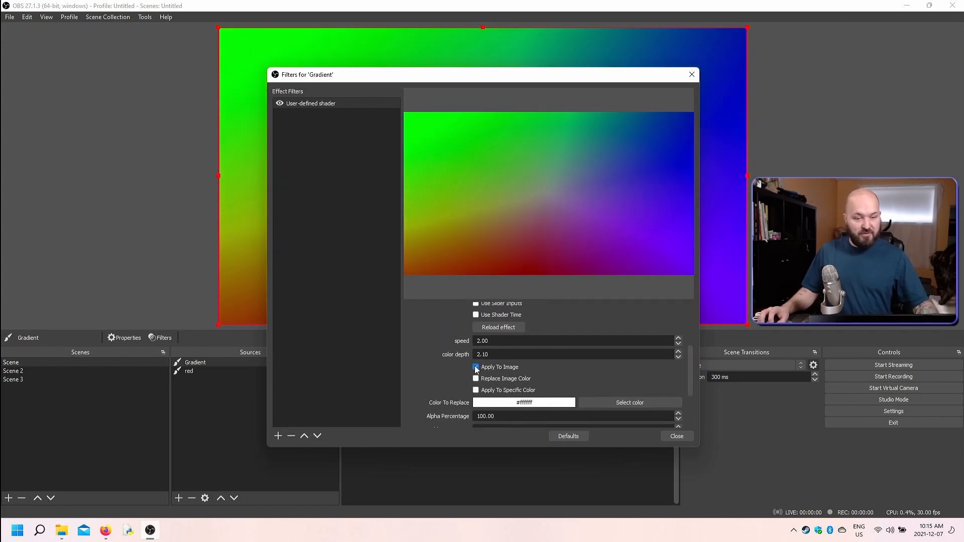
pyautogui.moveTo(690, 380); pyautogui.dragTo(690, 403)
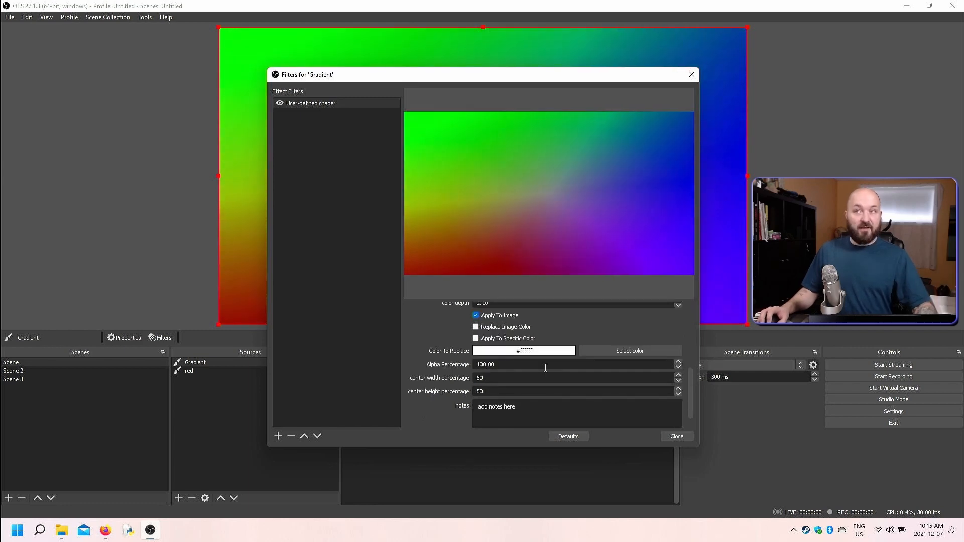
pyautogui.doubleClick(545, 367)
pyautogui.moveTo(512, 366); pyautogui.dragTo(472, 366)
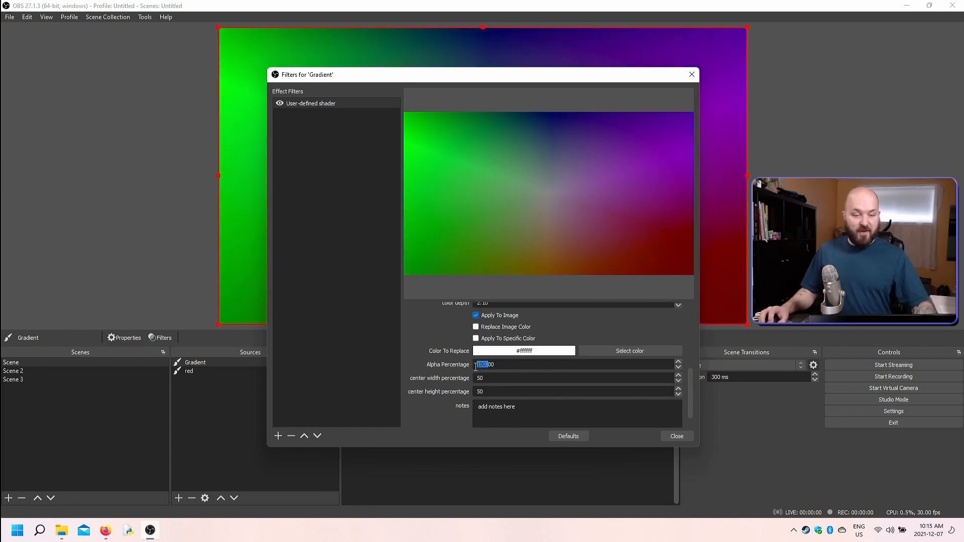
pyautogui.write('50')
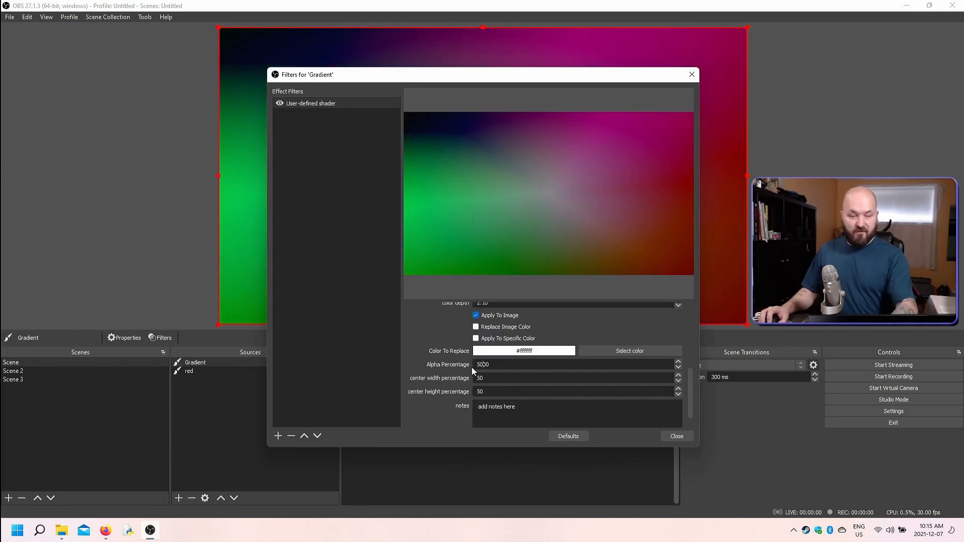
pyautogui.doubleClick(523, 366)
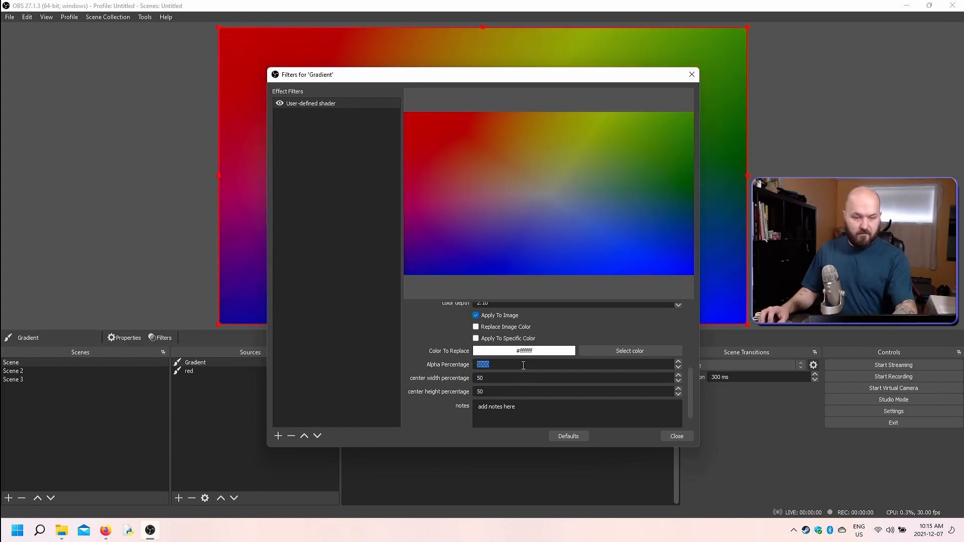
pyautogui.write('50')
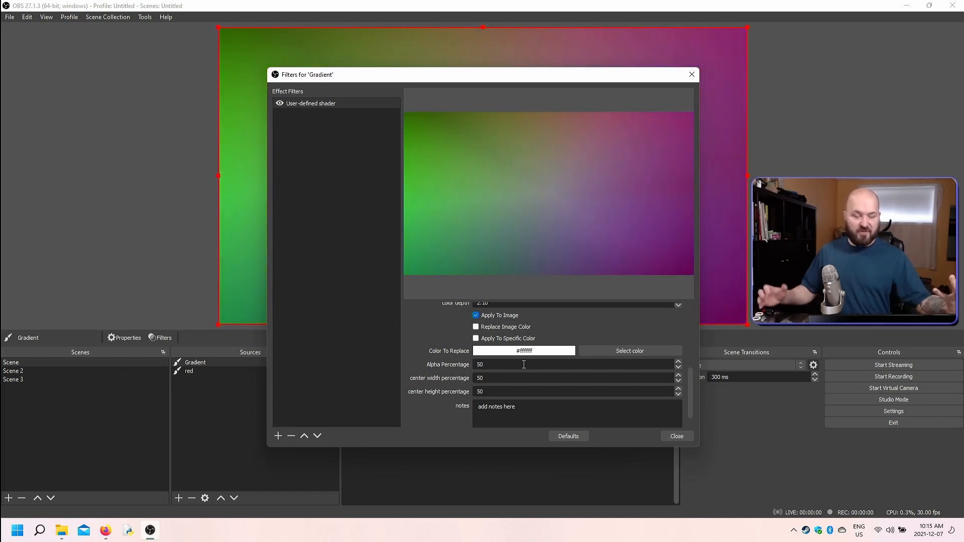
pyautogui.click(521, 377)
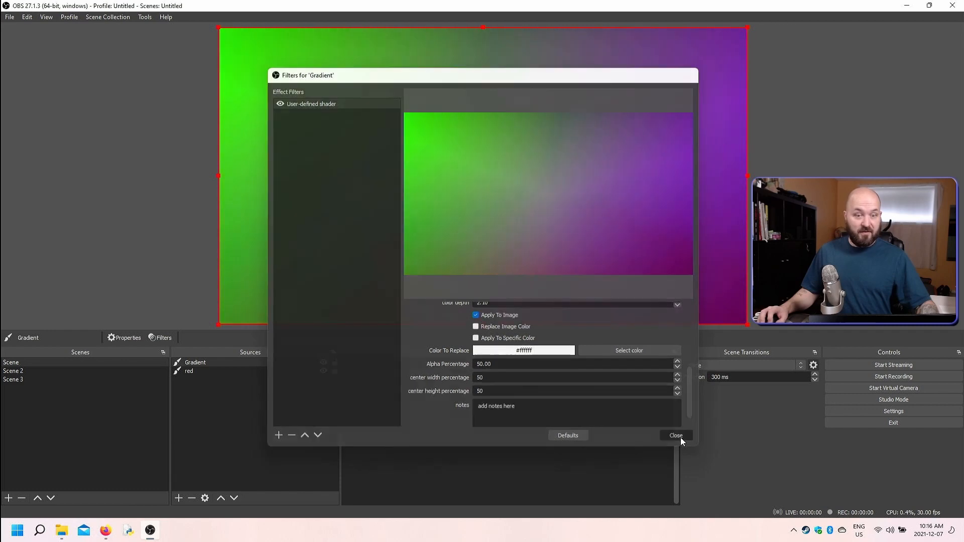
pyautogui.click(677, 436)
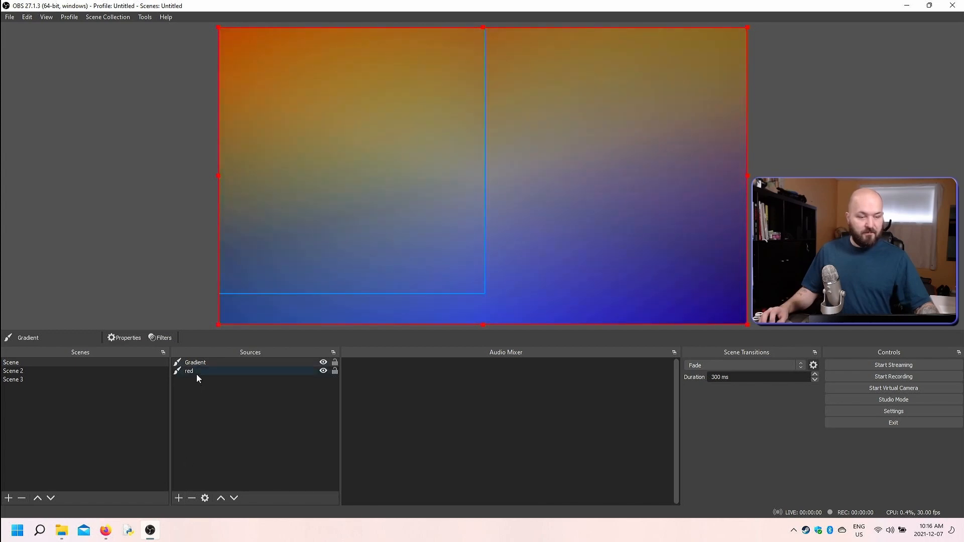
# Place the Gradient source beneath the red source and move the red square to the middle of the canvas.
pyautogui.moveTo(196, 363); pyautogui.dragTo(203, 377)
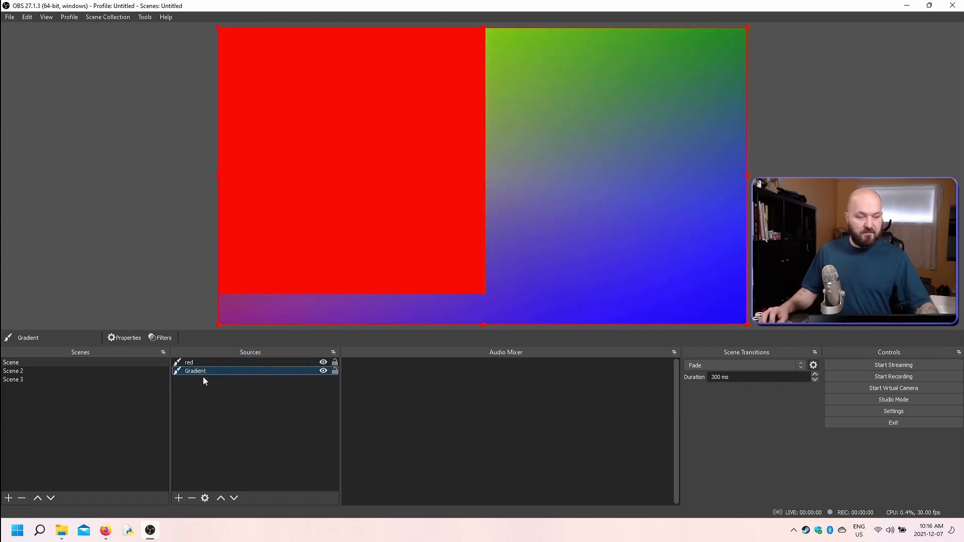
pyautogui.click(203, 377)
pyautogui.click(316, 173)
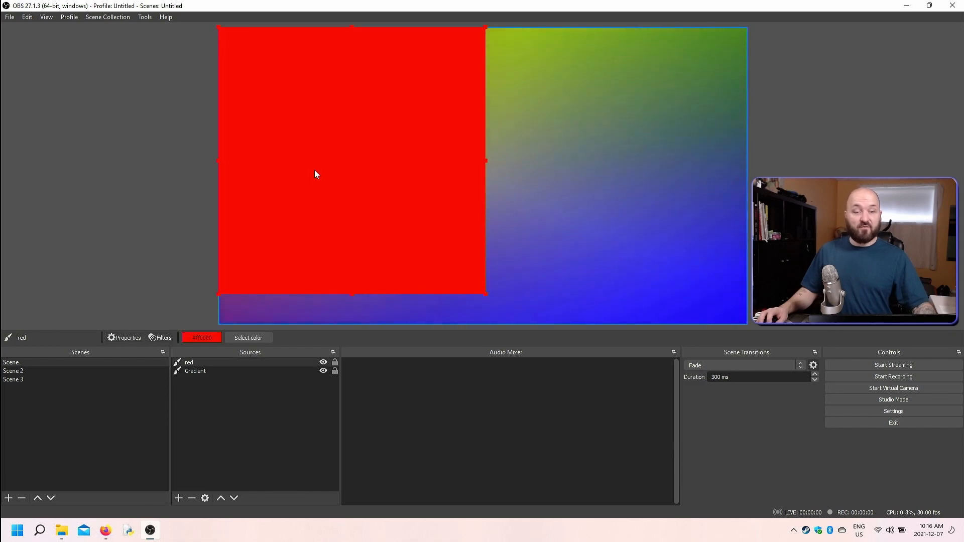
pyautogui.moveTo(321, 163); pyautogui.dragTo(450, 176)
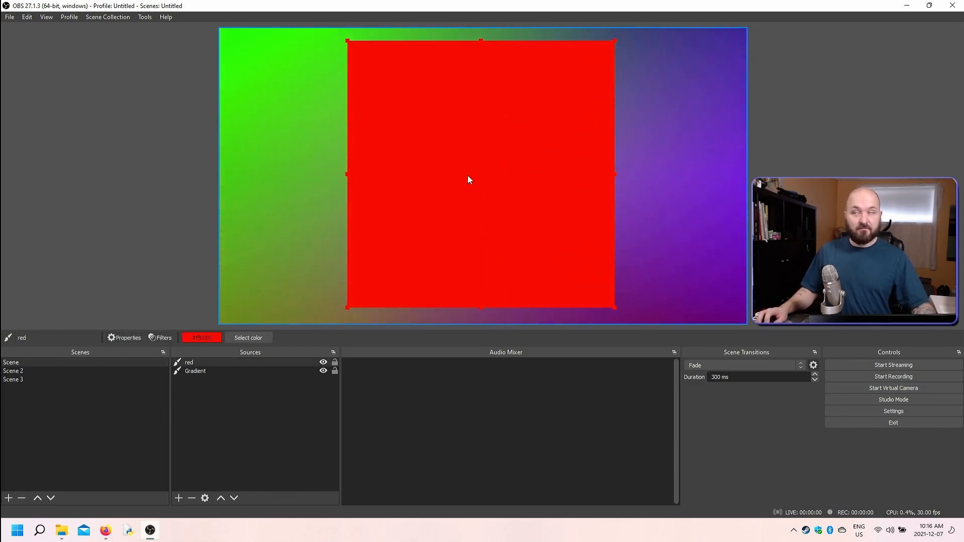
# Switch to Scene 2 and add the existing scene named Scene to it as a source.
pyautogui.click(71, 372)
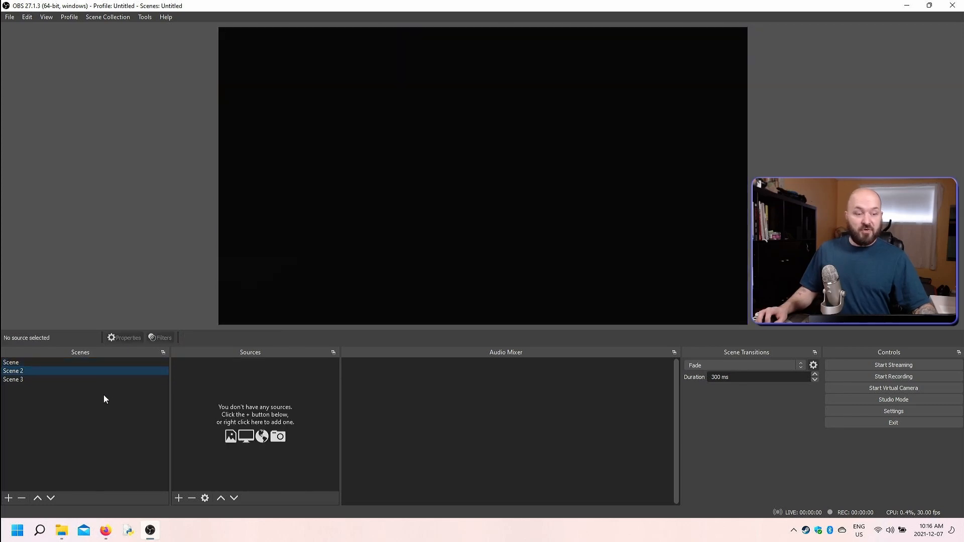
pyautogui.click(182, 502)
pyautogui.click(211, 411)
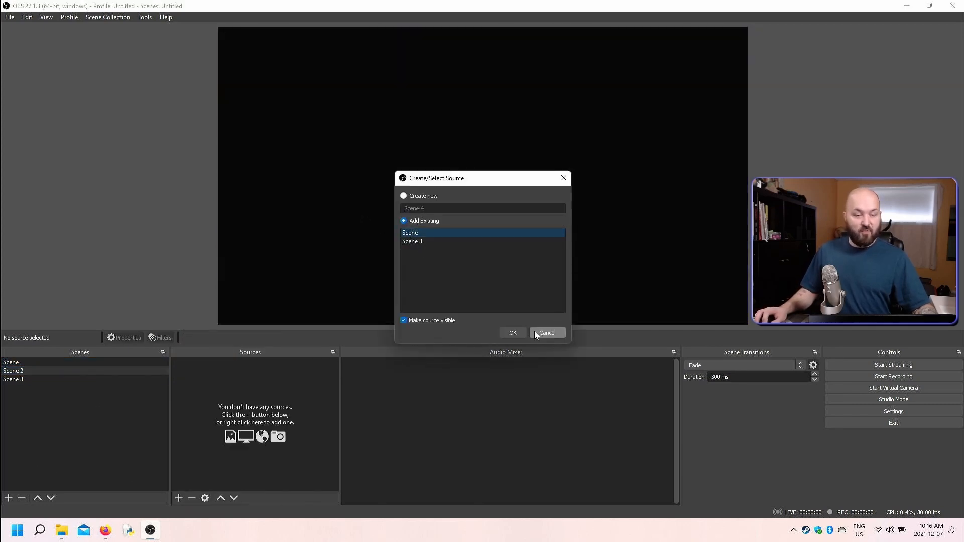
pyautogui.click(517, 334)
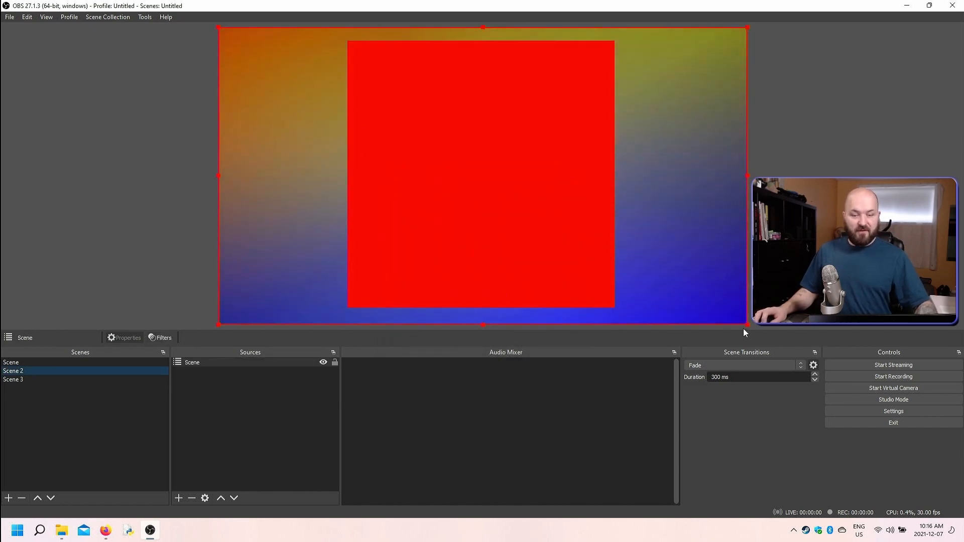
# Shrink the nested Scene source toward the canvas's upper-left corner and crop both sides to leave a narrow gradient border around the red square.
pyautogui.moveTo(747, 325); pyautogui.dragTo(308, 151)
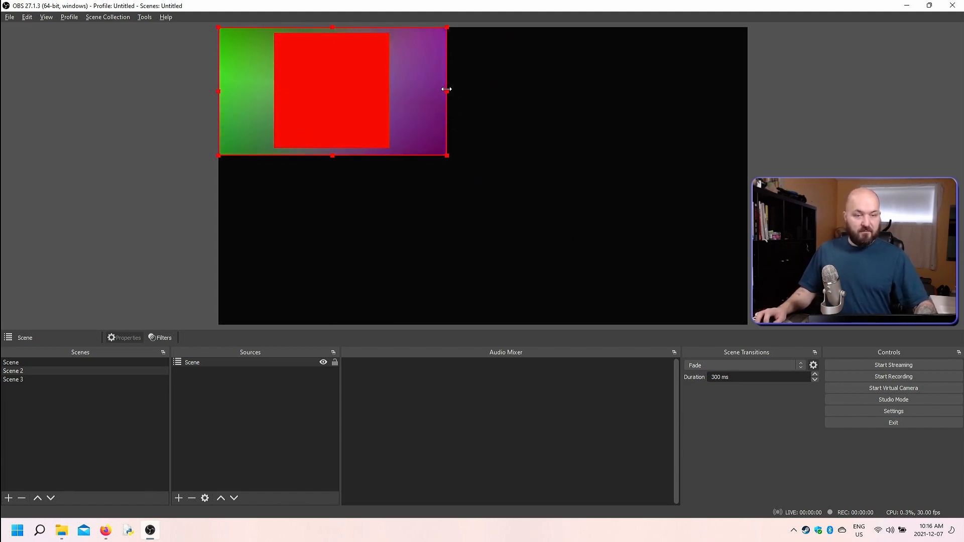
pyautogui.moveTo(447, 89); pyautogui.dragTo(399, 89)
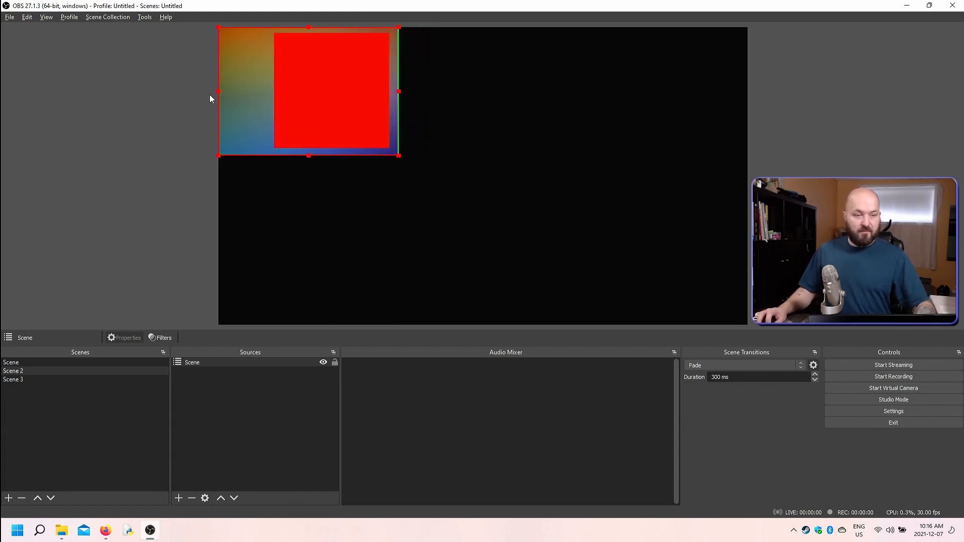
pyautogui.moveTo(217, 93); pyautogui.dragTo(265, 91)
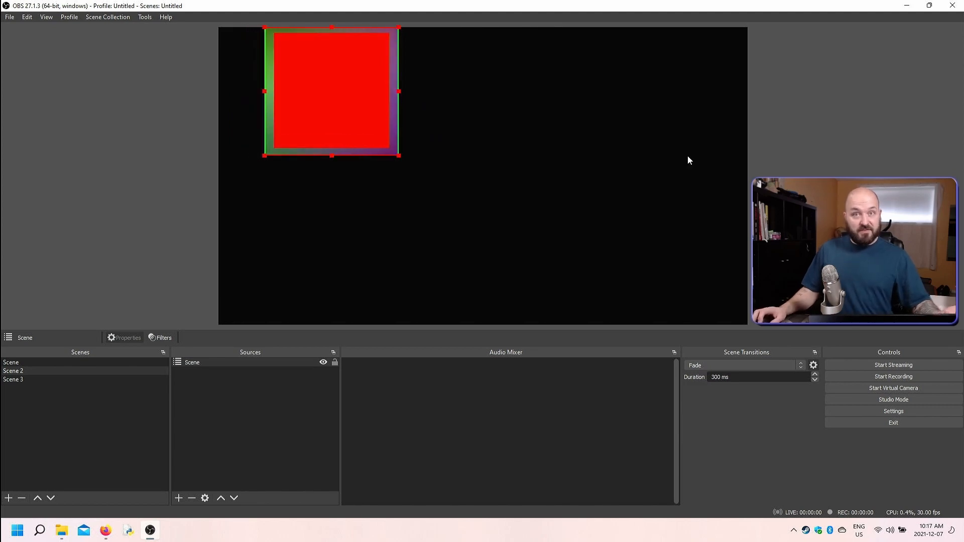